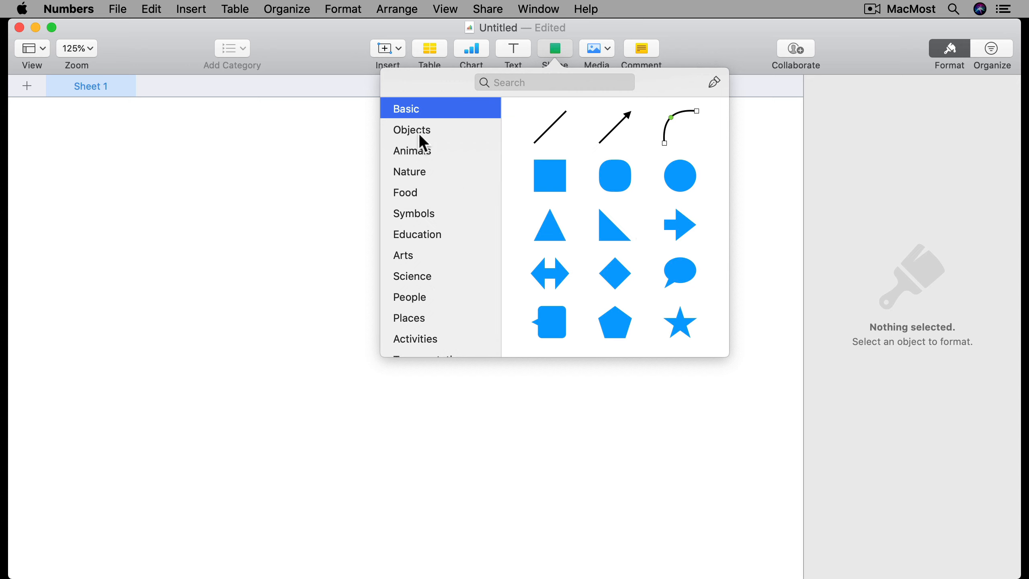
- Insert a basic square, move it up toward the sheet's upper-left area, and enlarge it into a wide rectangle
left_click(554, 180)
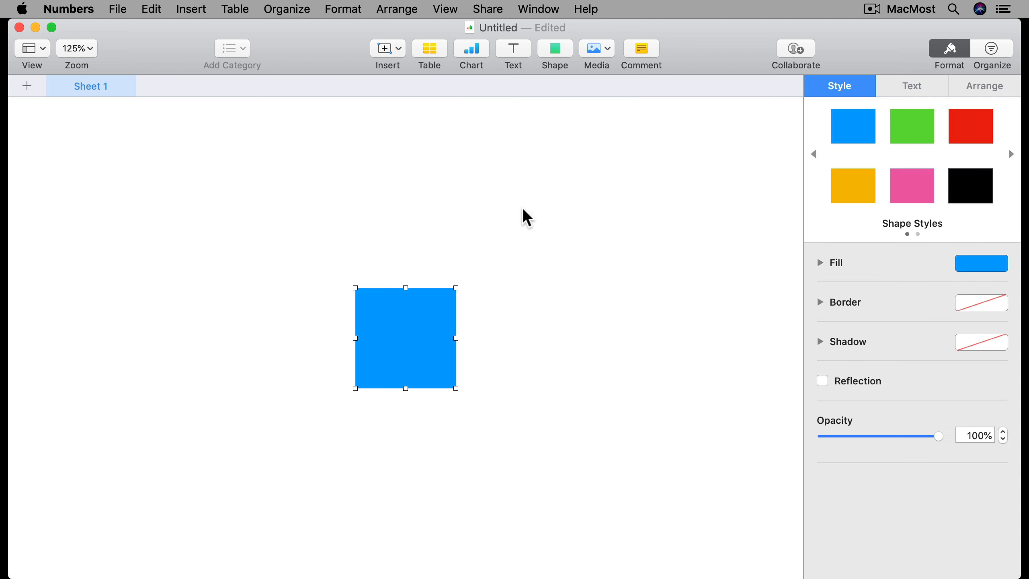
left_click_drag(414, 324, 286, 255)
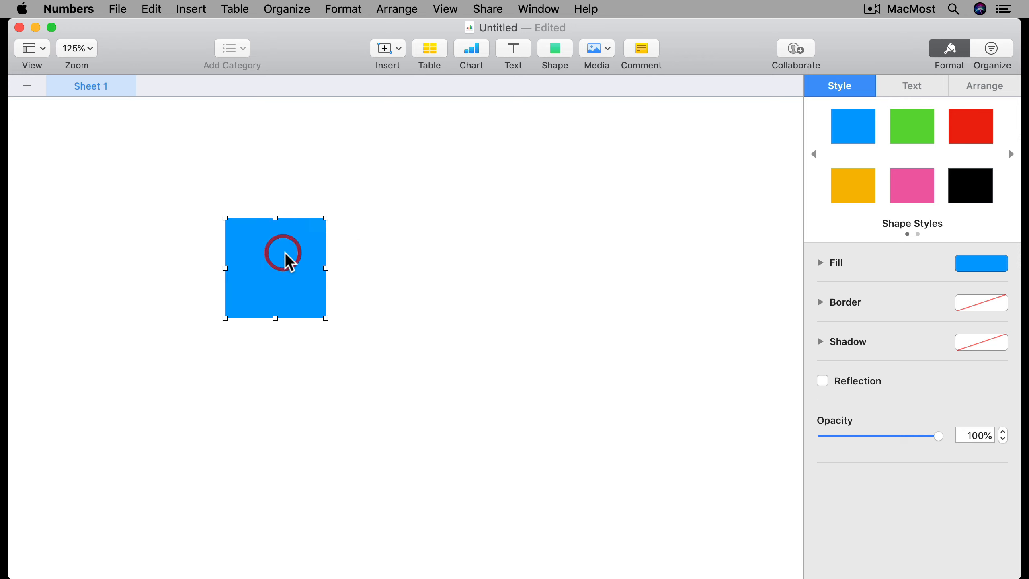
left_click_drag(326, 318, 477, 376)
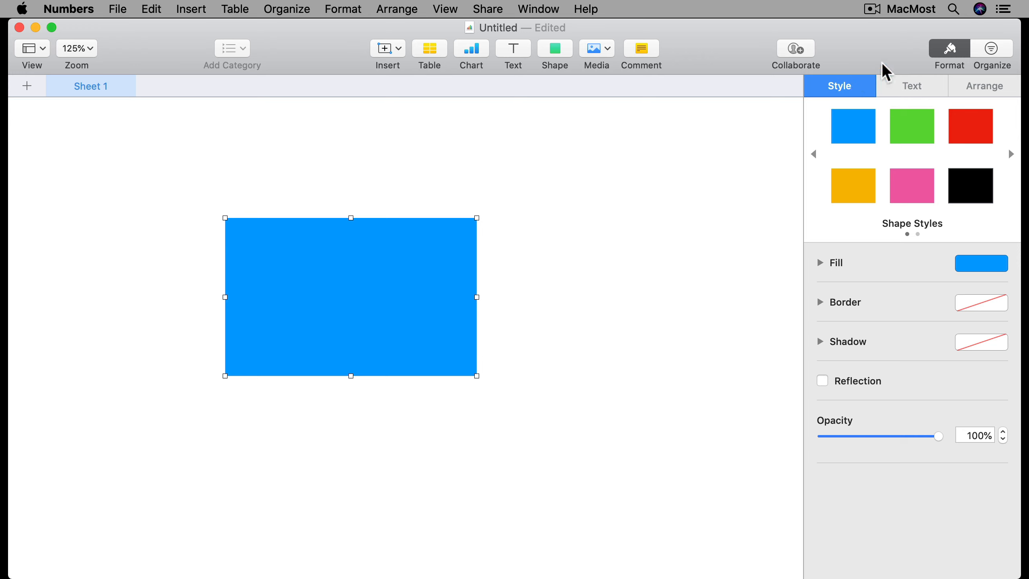
- Try the green, red and pink preset shape styles on the rectangle, ending with pink
left_click(914, 138)
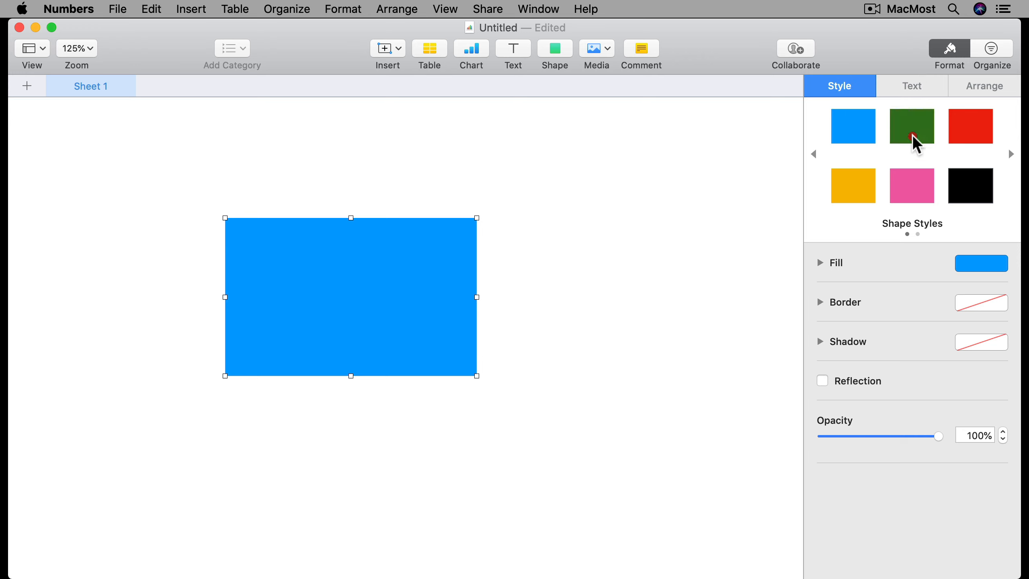
left_click(958, 140)
left_click(909, 189)
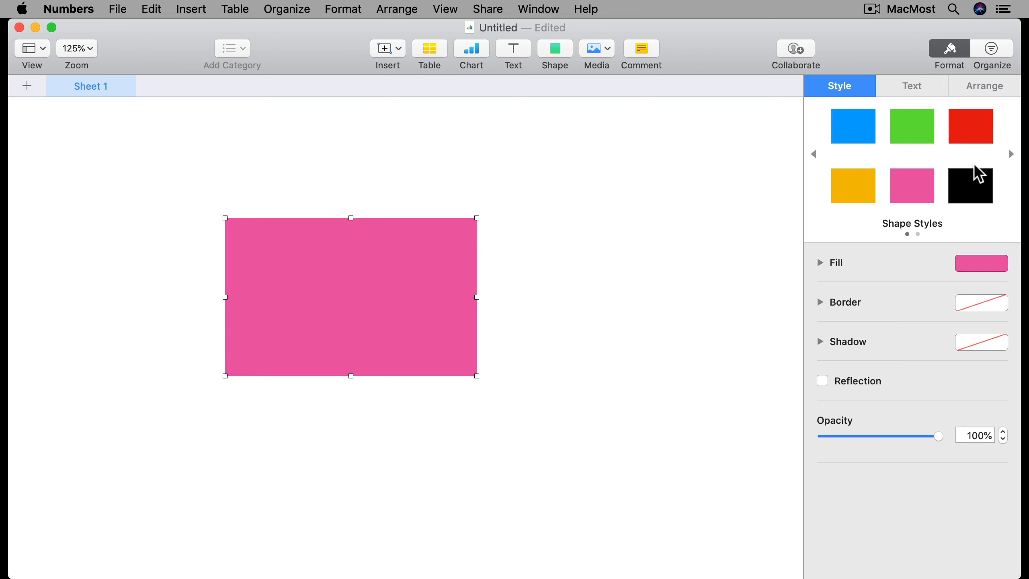
- Fill the rectangle with the teal textured image fill
left_click(1010, 155)
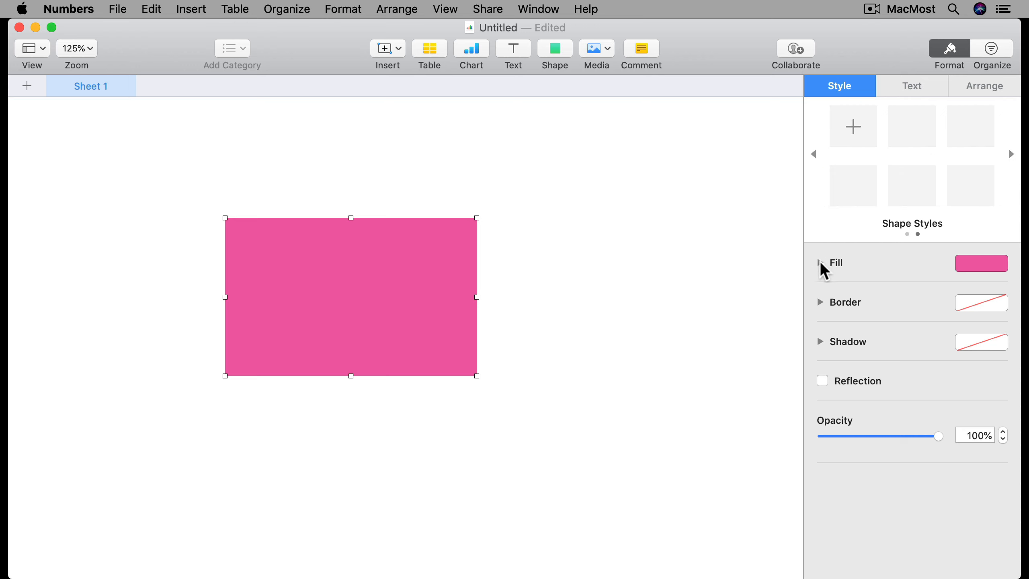
left_click(822, 263)
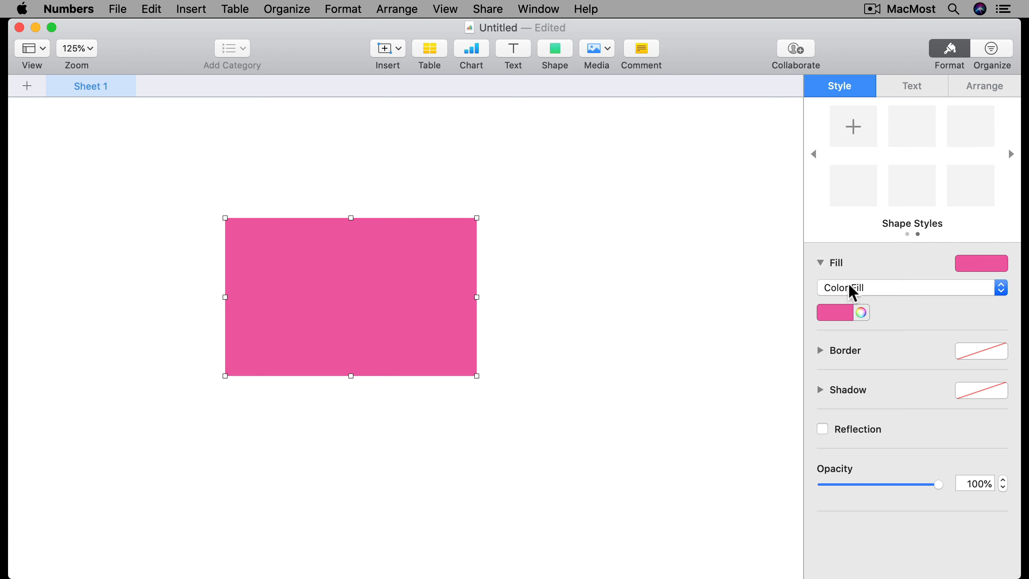
left_click(992, 266)
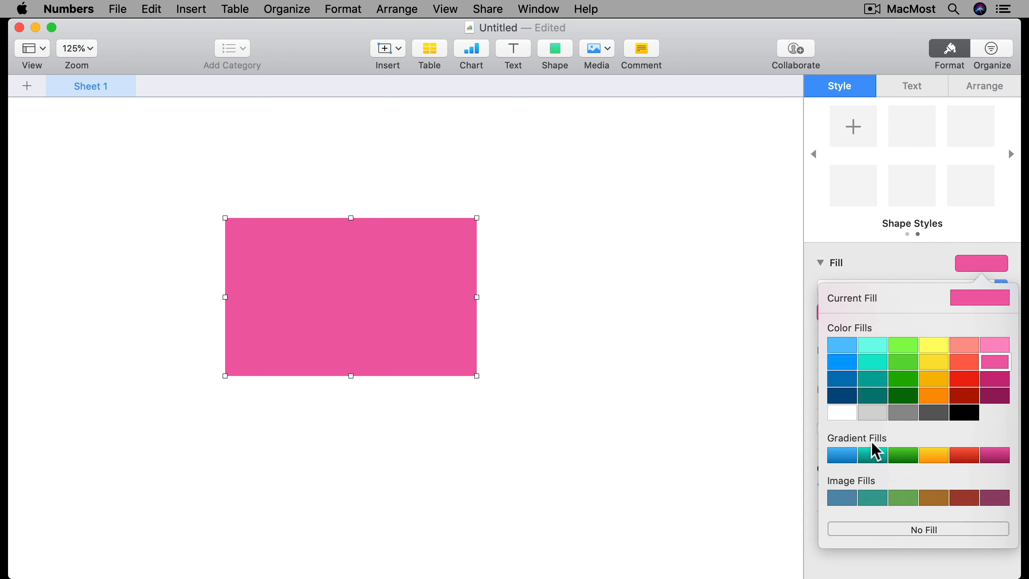
left_click(871, 496)
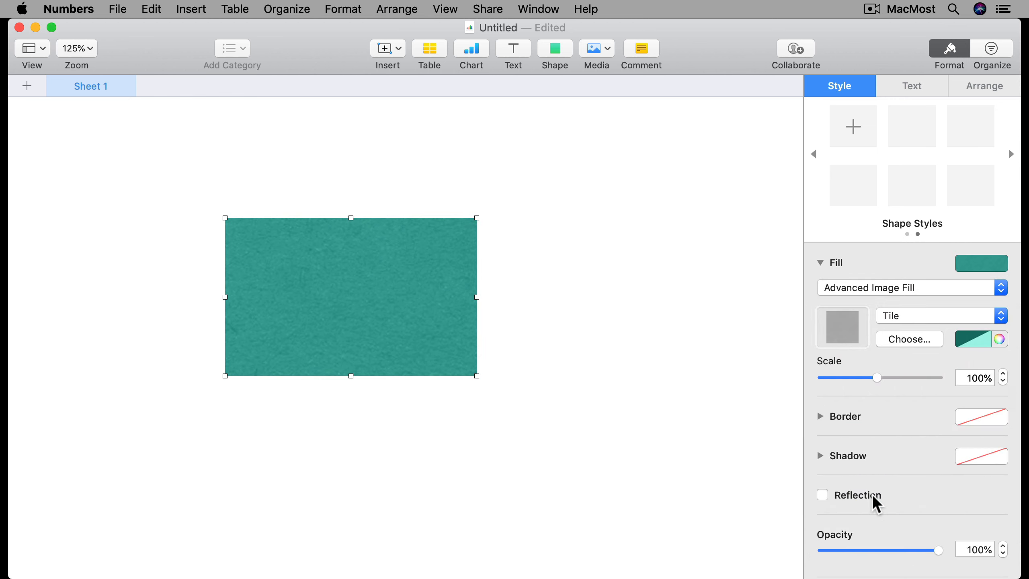
left_click(841, 330)
- Give the rectangle a Picture Frame border using the hand-drawn black frame with crossing corner lines
left_click(820, 417)
left_click(858, 441)
left_click(859, 442)
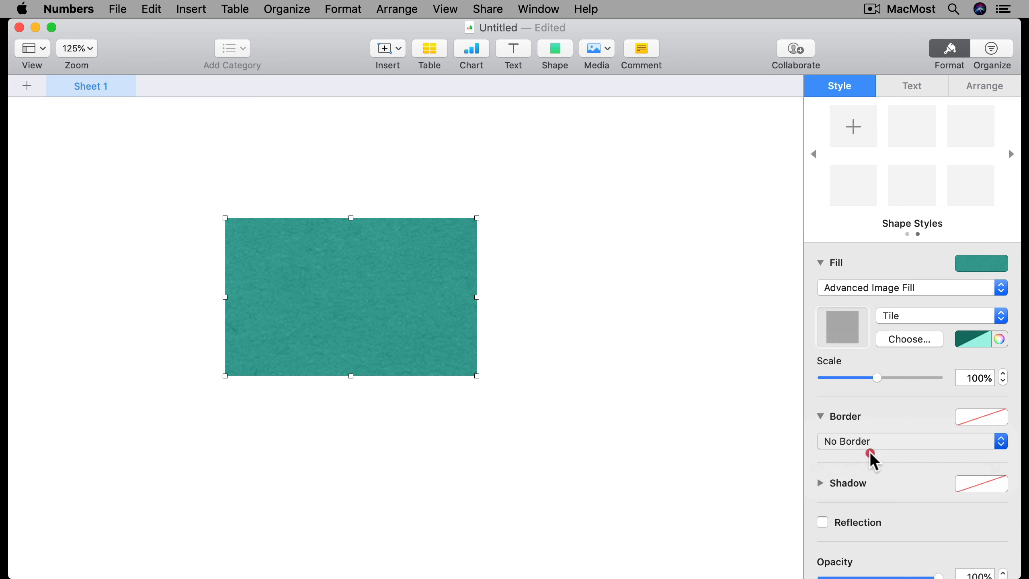
left_click(870, 451)
left_click(870, 454)
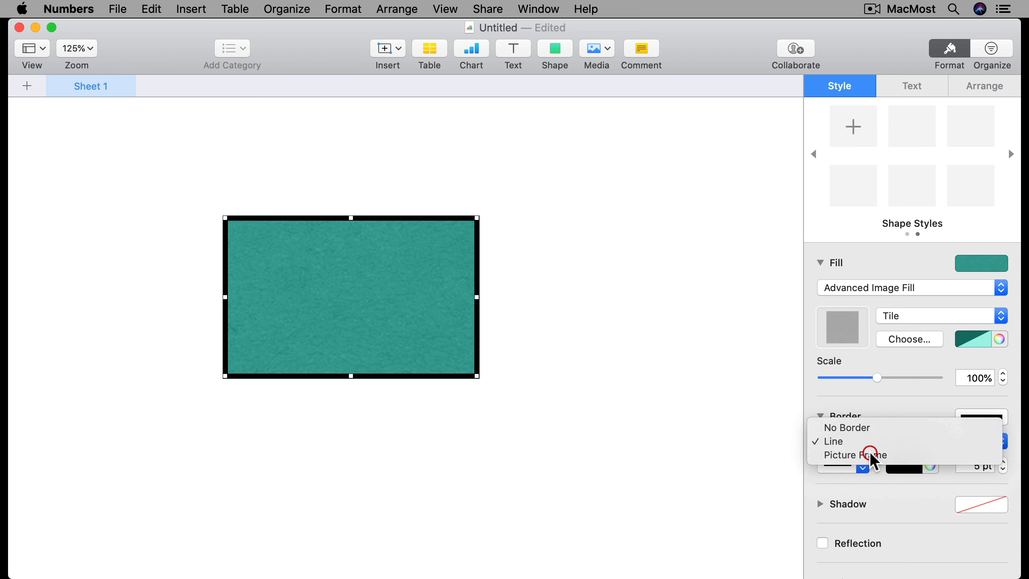
left_click(845, 473)
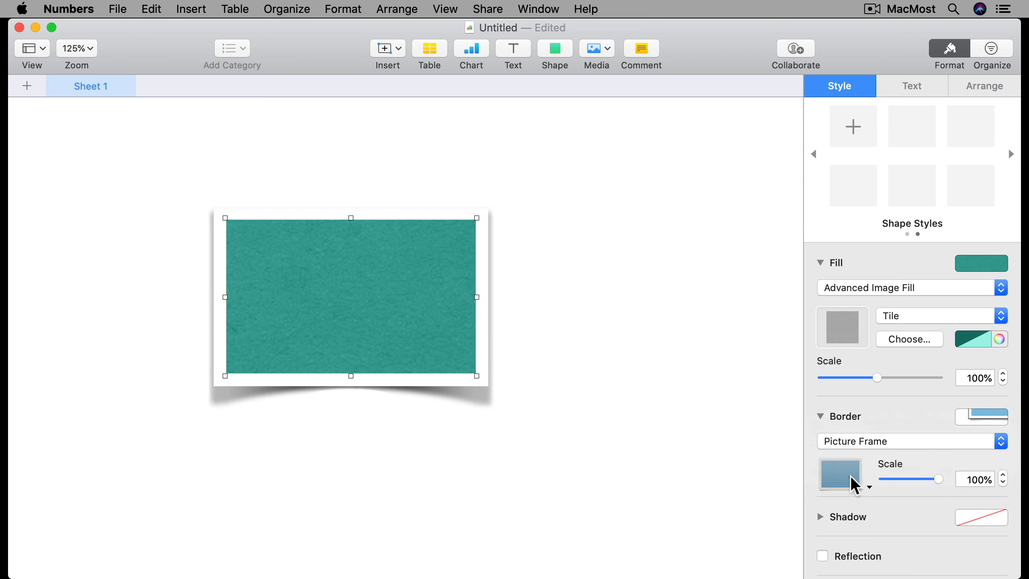
left_click(853, 344)
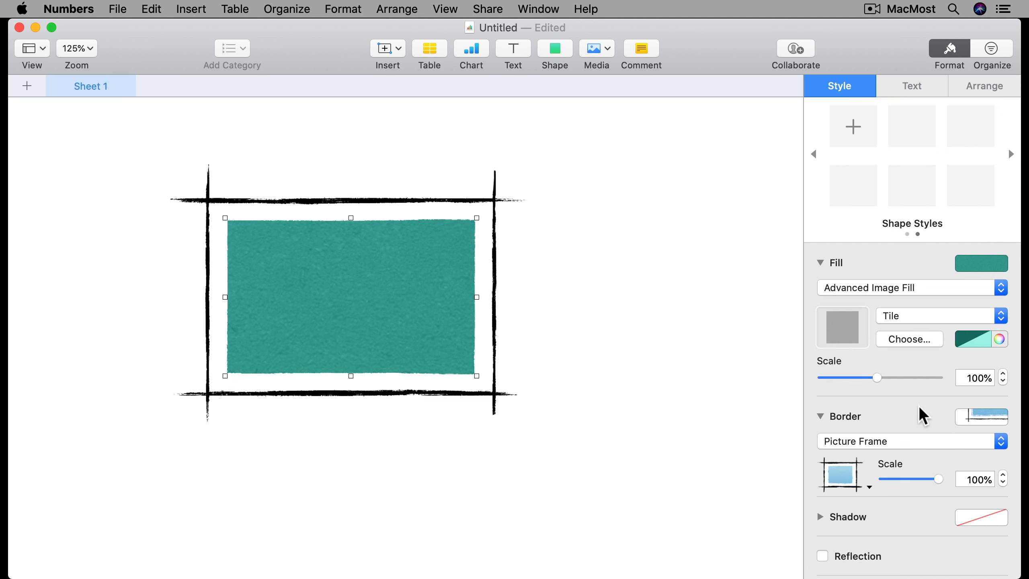
- Add a Drop Shadow to the framed rectangle
scroll(922, 445, "down", 3)
left_click(818, 457)
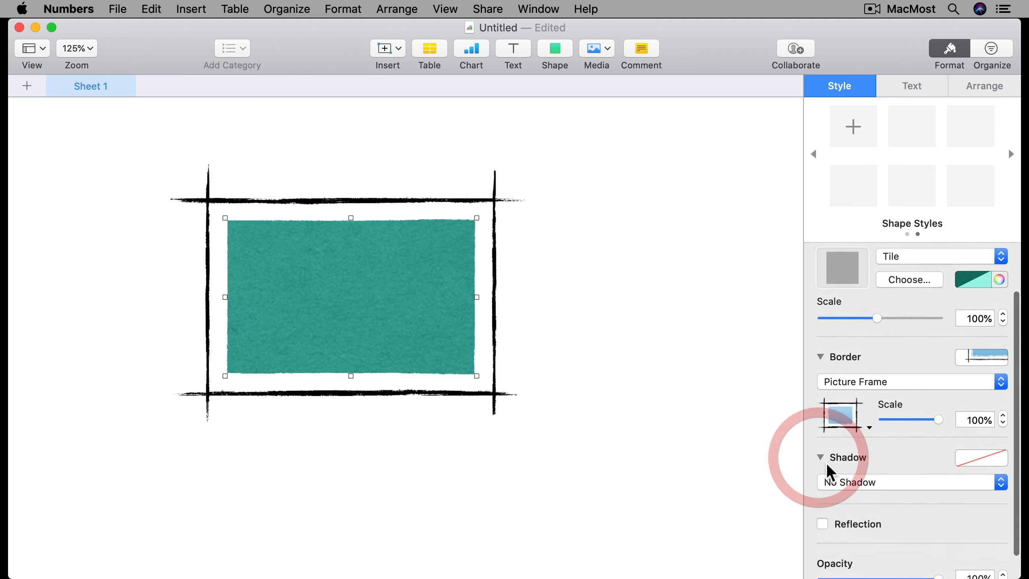
left_click(840, 483)
left_click(842, 492)
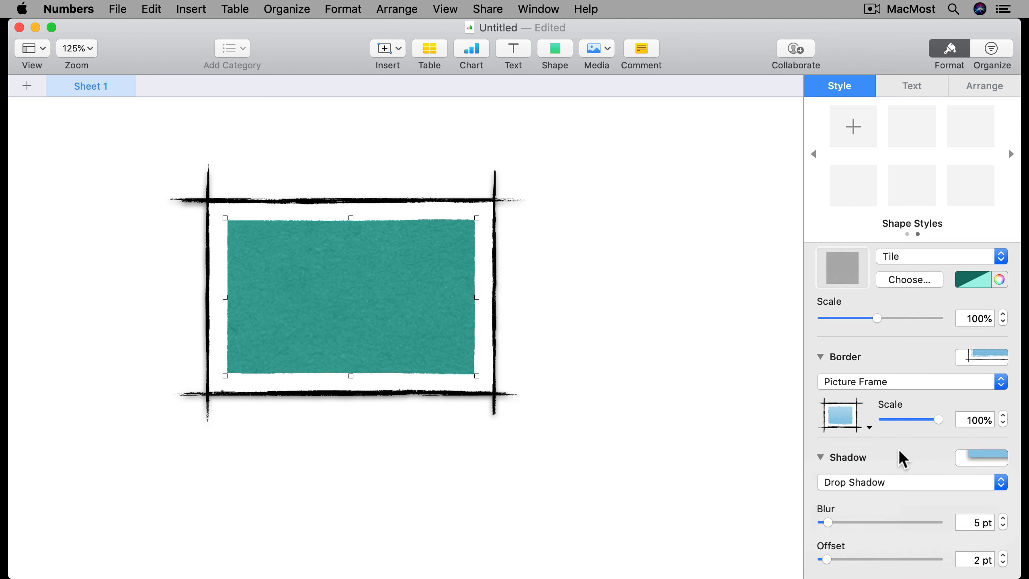
- Save the rectangle's fill, border and shadow formatting as a new custom shape style
scroll(898, 449, "down", 8)
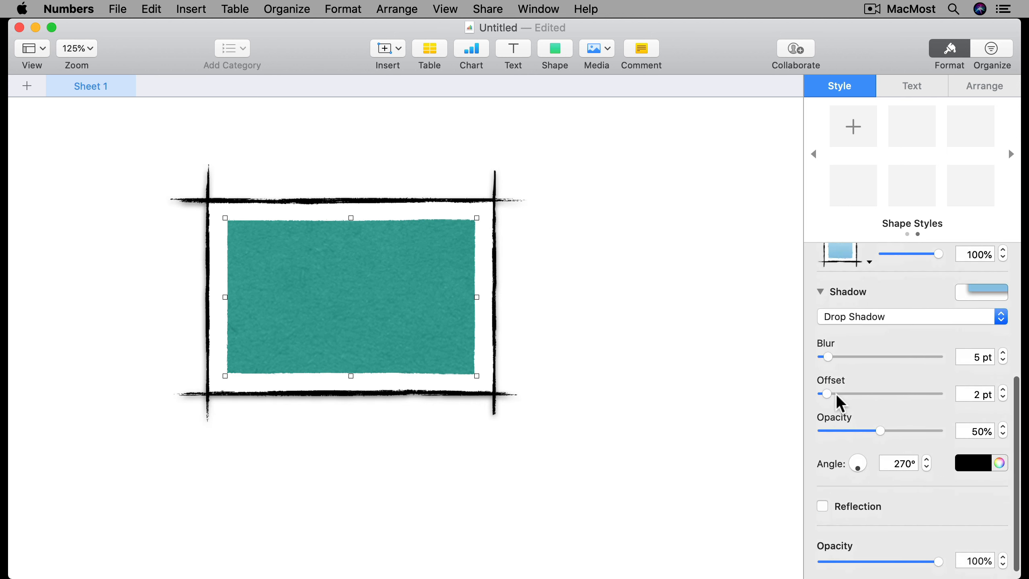
scroll(842, 405, "down", 2)
scroll(859, 328, "up", 10)
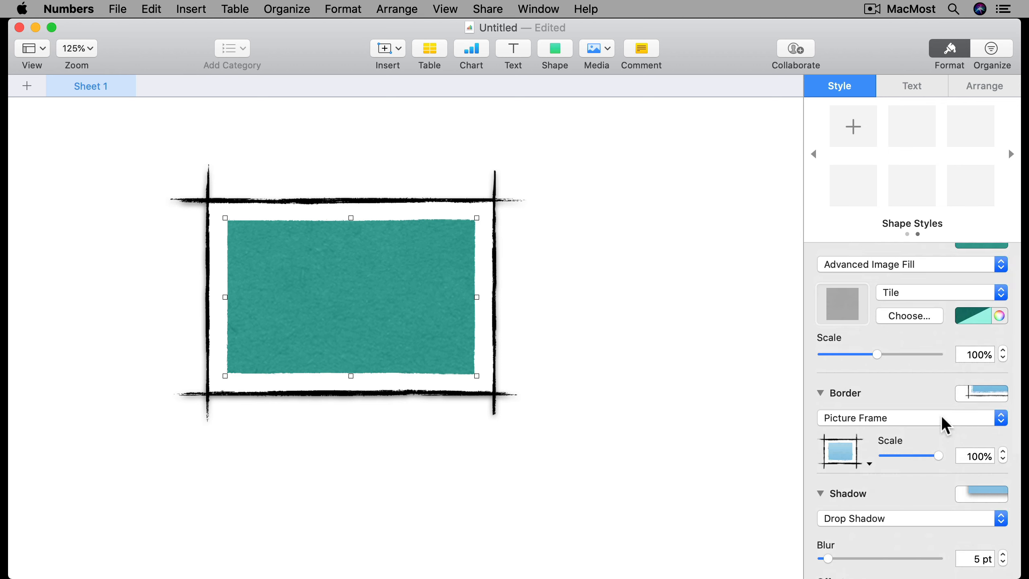
scroll(899, 338, "up", 2)
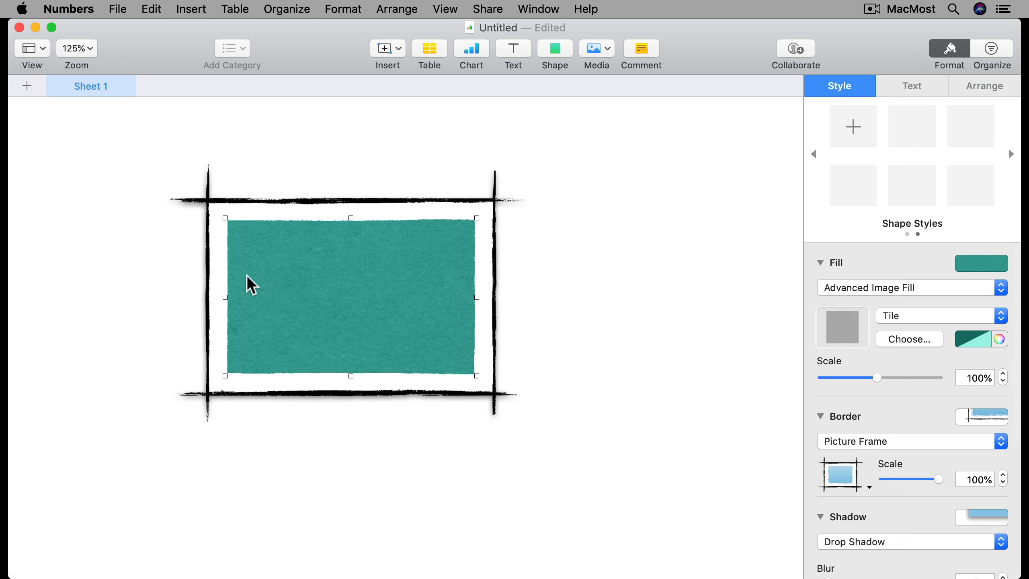
left_click(853, 129)
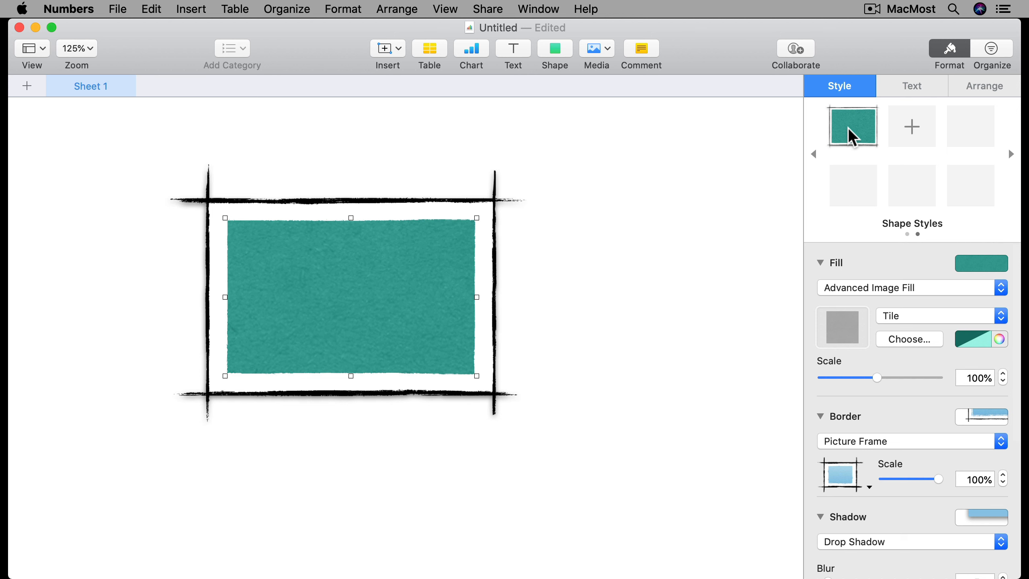
- Insert a basic rounded square and place it to the right of the framed rectangle
left_click(559, 50)
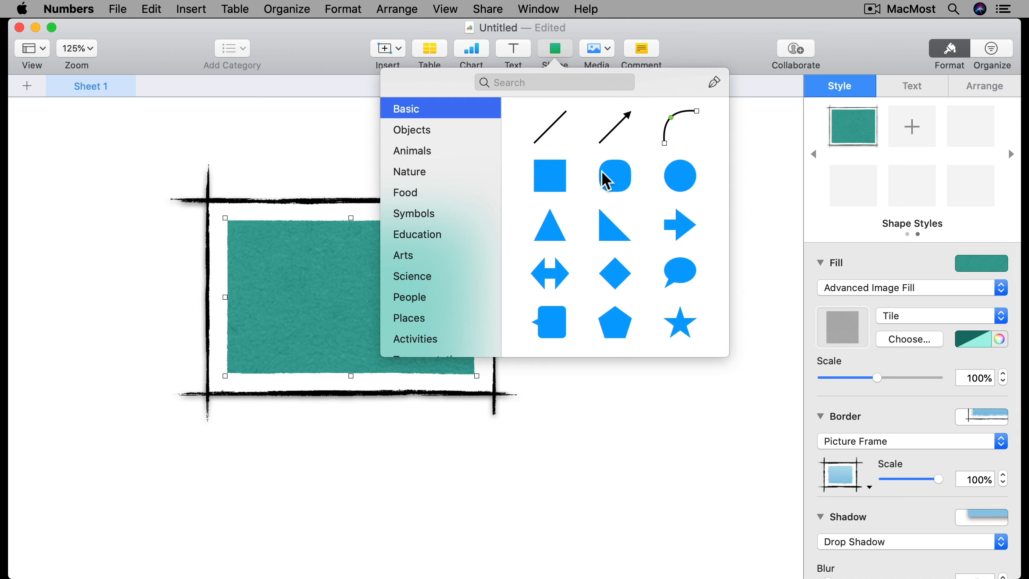
left_click(621, 181)
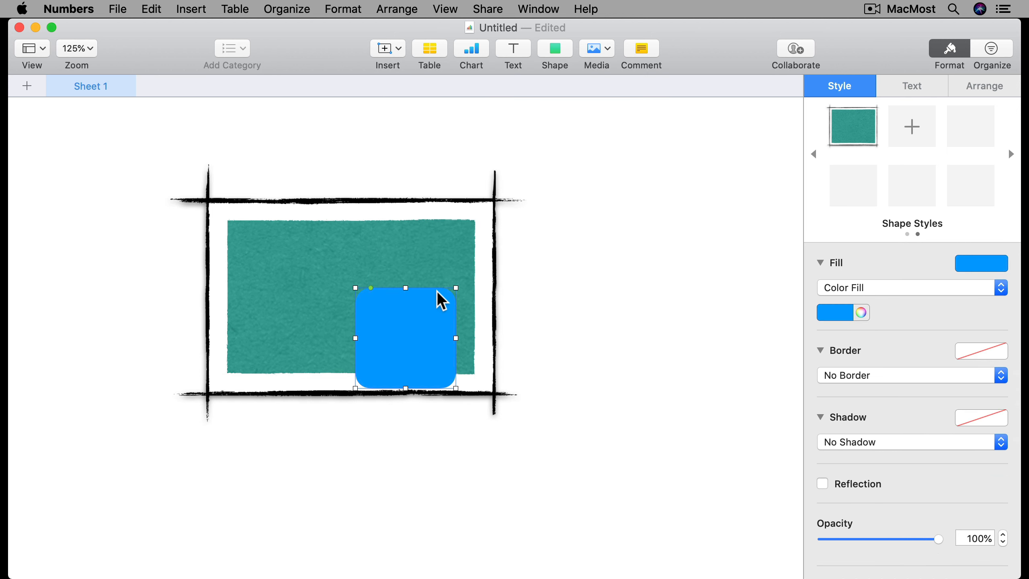
left_click_drag(441, 294, 613, 283)
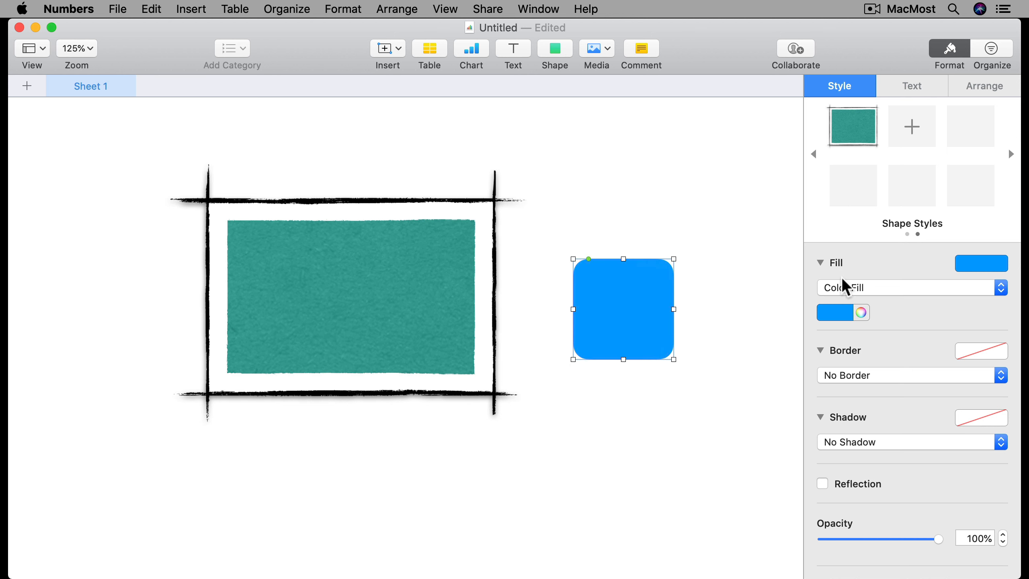
- Apply the saved teal shape style to the rounded square and slightly increase its corner rounding
left_click(856, 125)
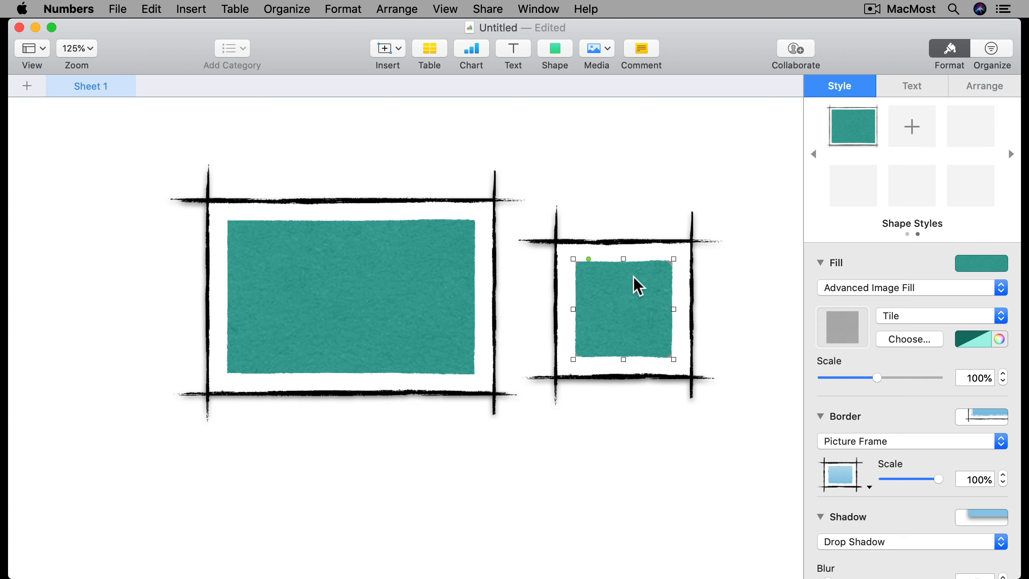
left_click(604, 224)
mouse_move(586, 258)
left_mouse_down()
mouse_move(624, 259)
mouse_move(599, 259)
left_mouse_up()
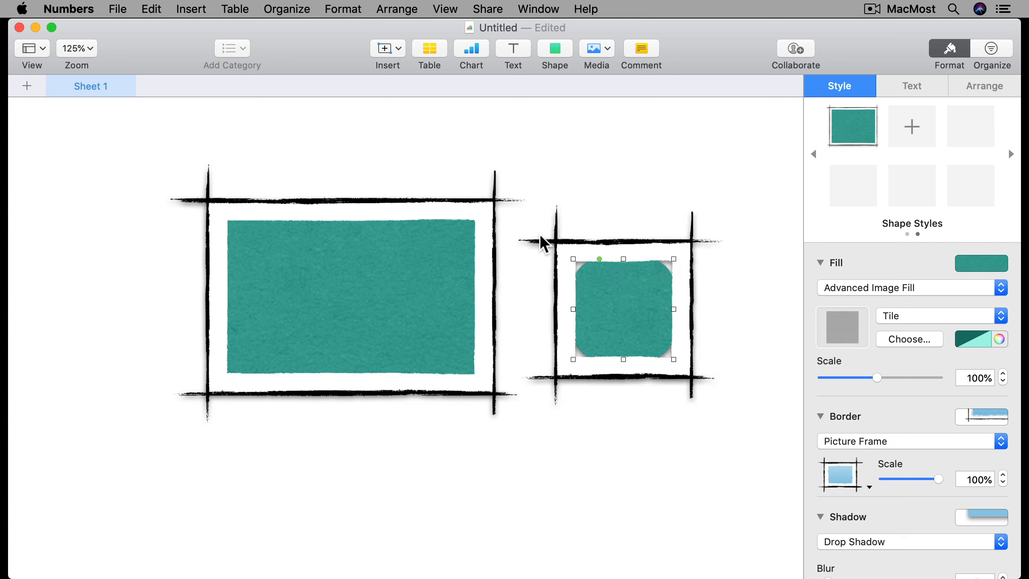
- Delete the rounded square and the large framed rectangle from the sheet
key("Delete")
left_click(381, 248)
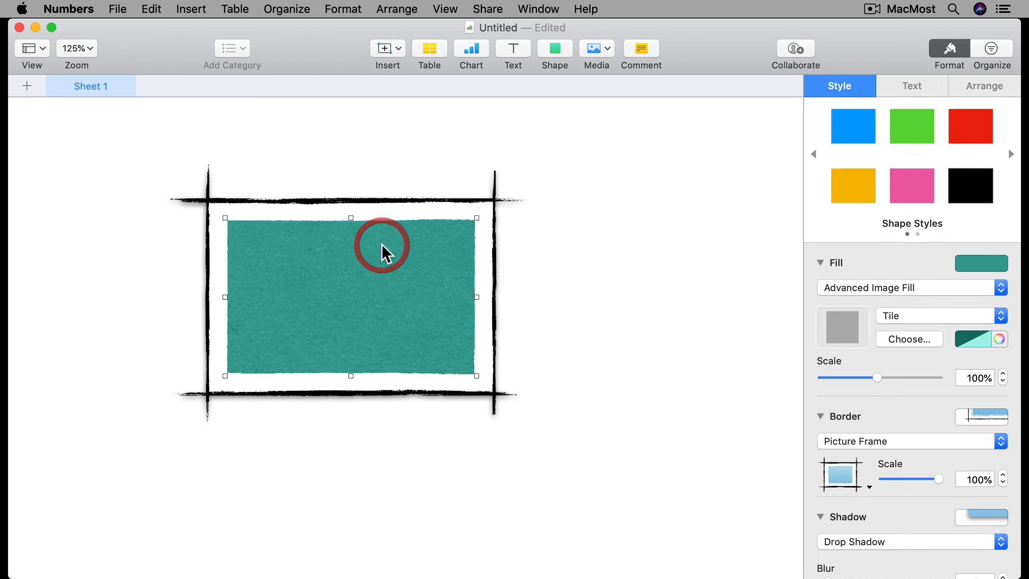
key("Delete")
- Insert a basic star and adjust it to have seven points
left_click(561, 56)
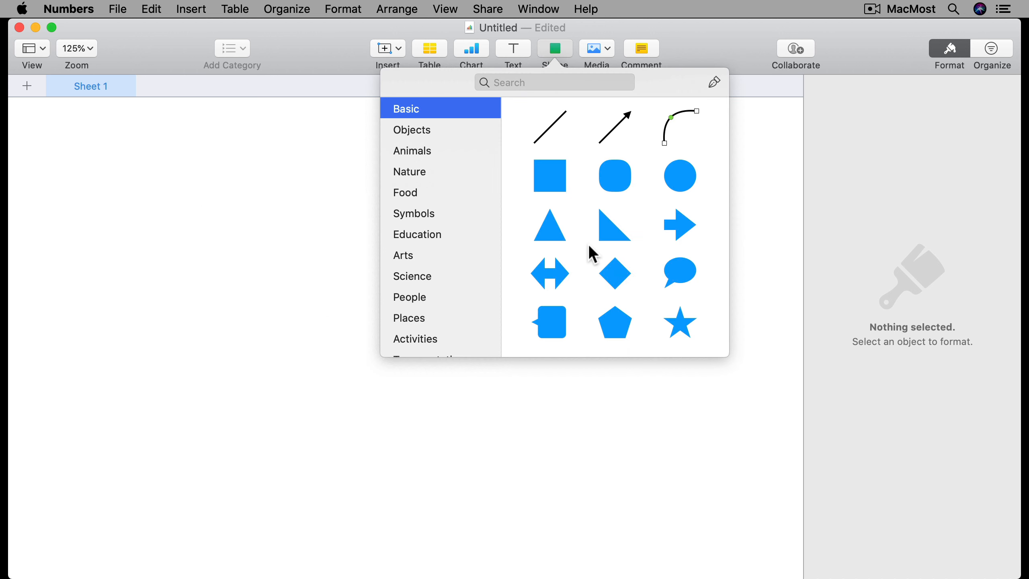
left_click(679, 331)
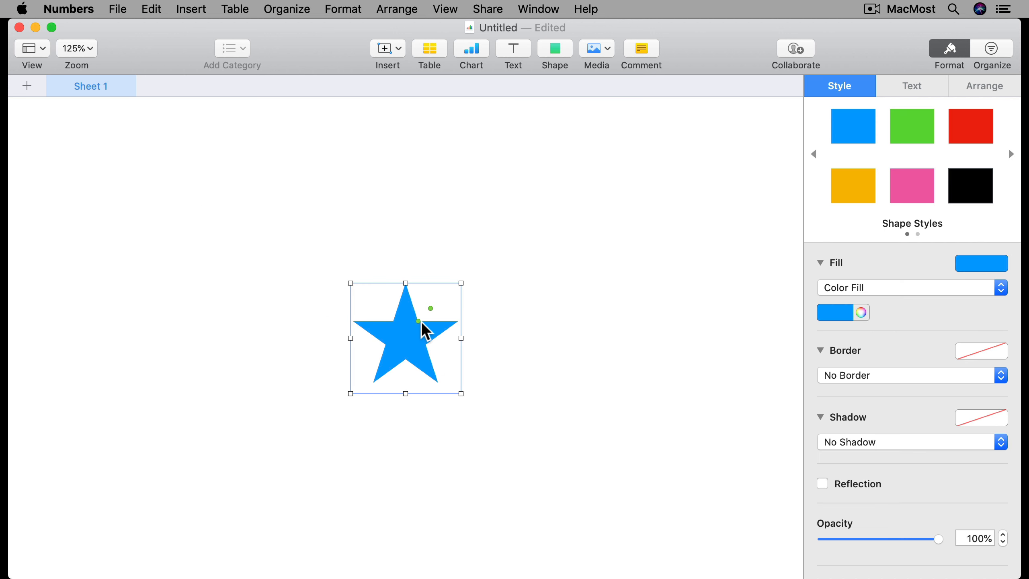
left_click_drag(417, 320, 453, 326)
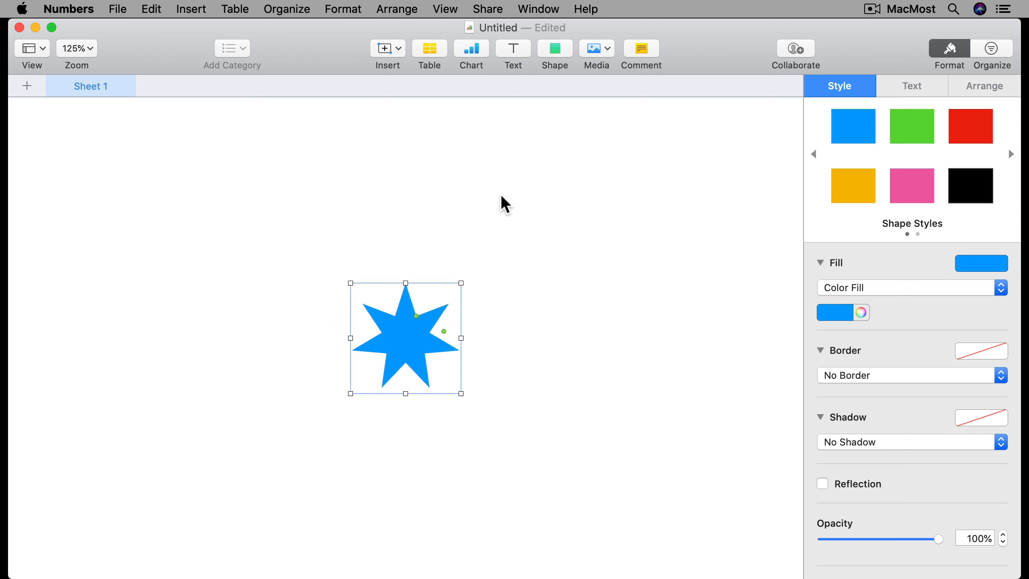
- Delete the seven-pointed star from the sheet
left_click(413, 342)
key("Delete")
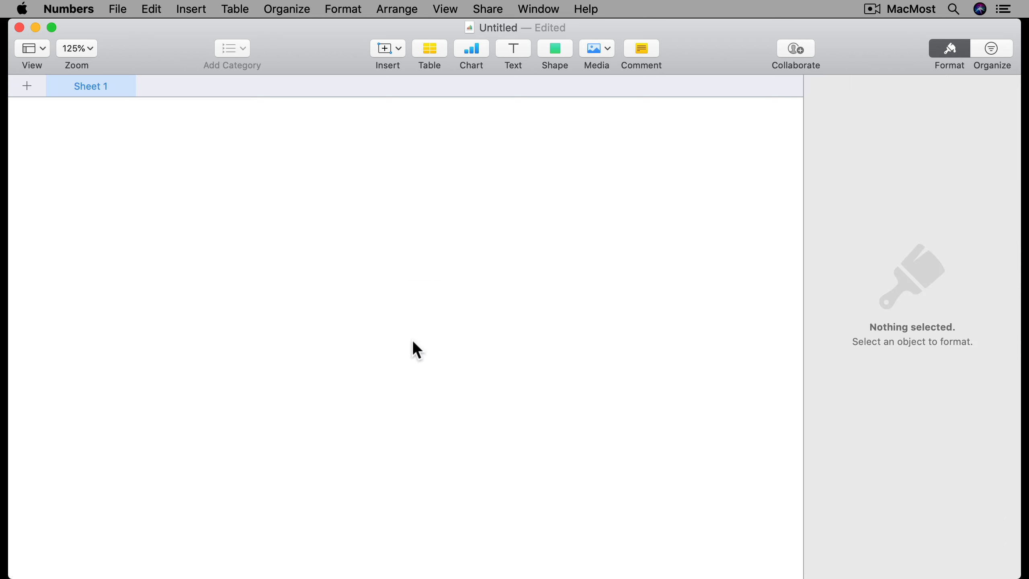
- Insert a straight line and stretch its upper end farther up and to the right
left_click(556, 48)
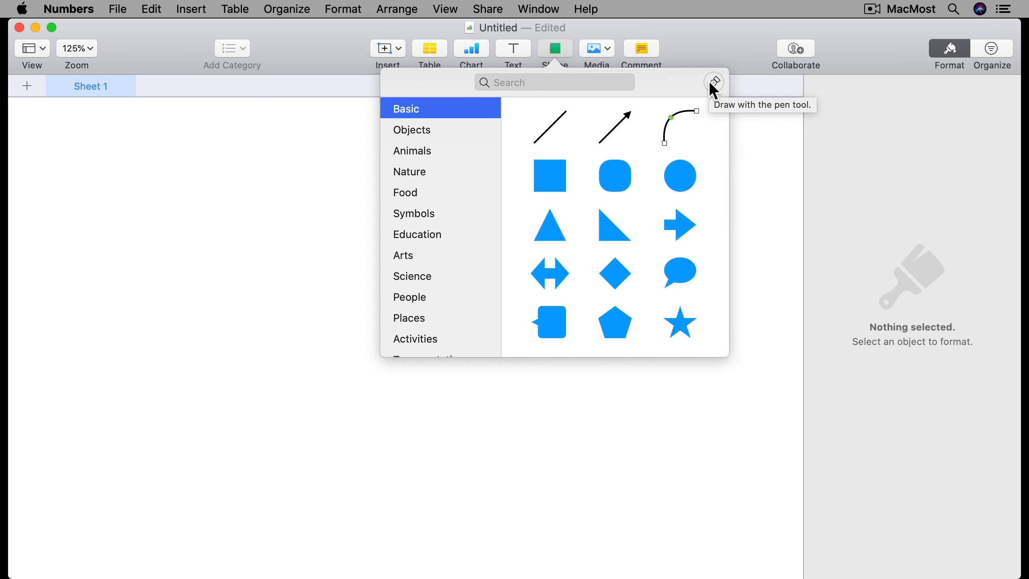
left_click(561, 123)
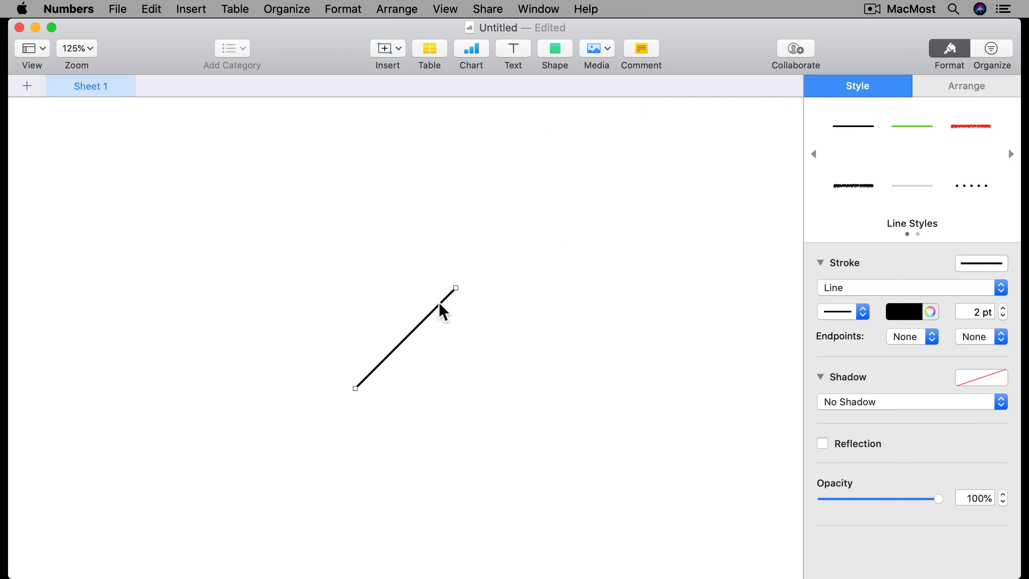
mouse_move(453, 289)
left_mouse_down()
mouse_move(540, 269)
mouse_move(599, 222)
left_mouse_up()
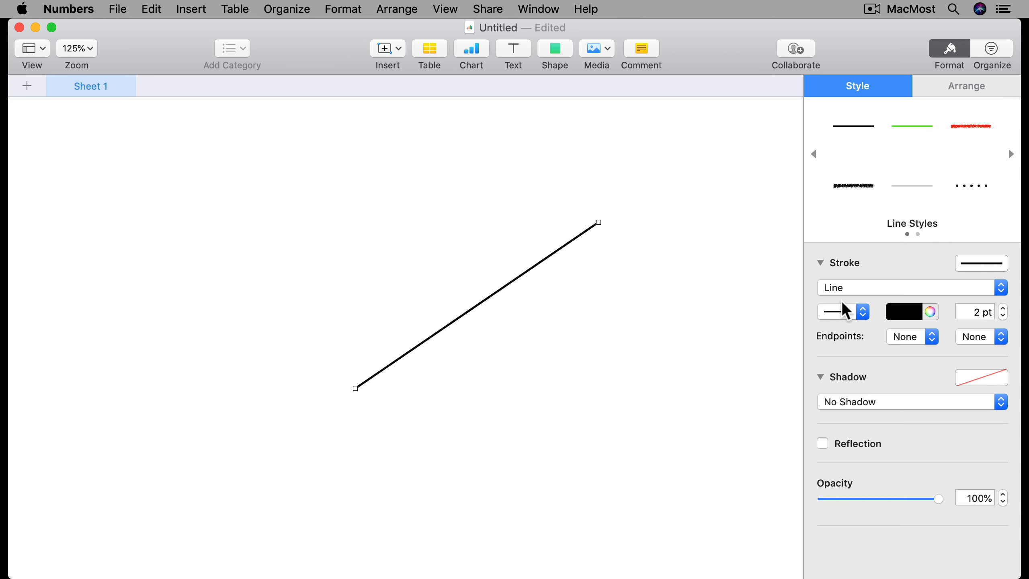
- Change the line's stroke to short dashes and color it teal
left_click(846, 311)
left_click(852, 344)
left_click(927, 308)
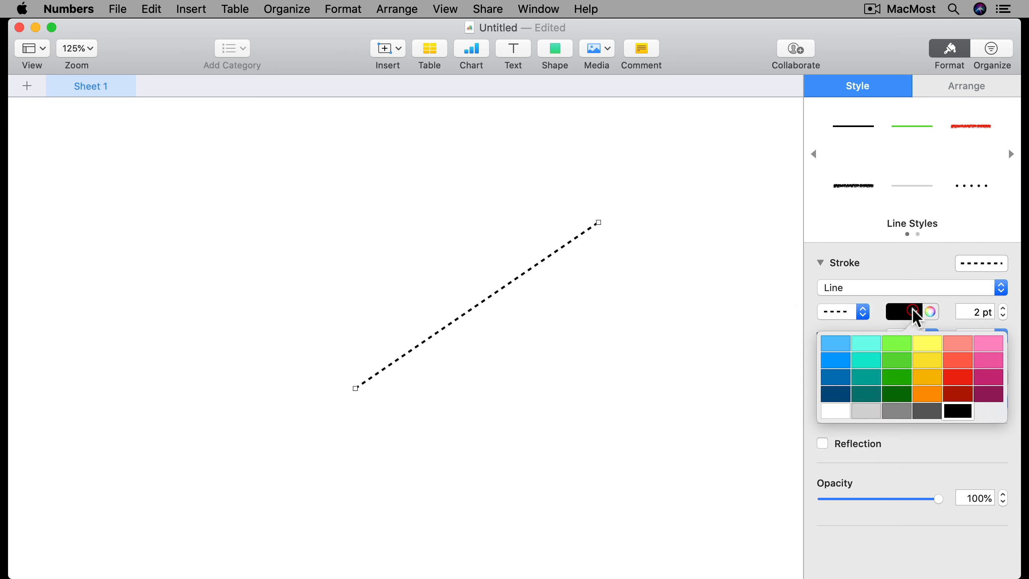
left_click(876, 358)
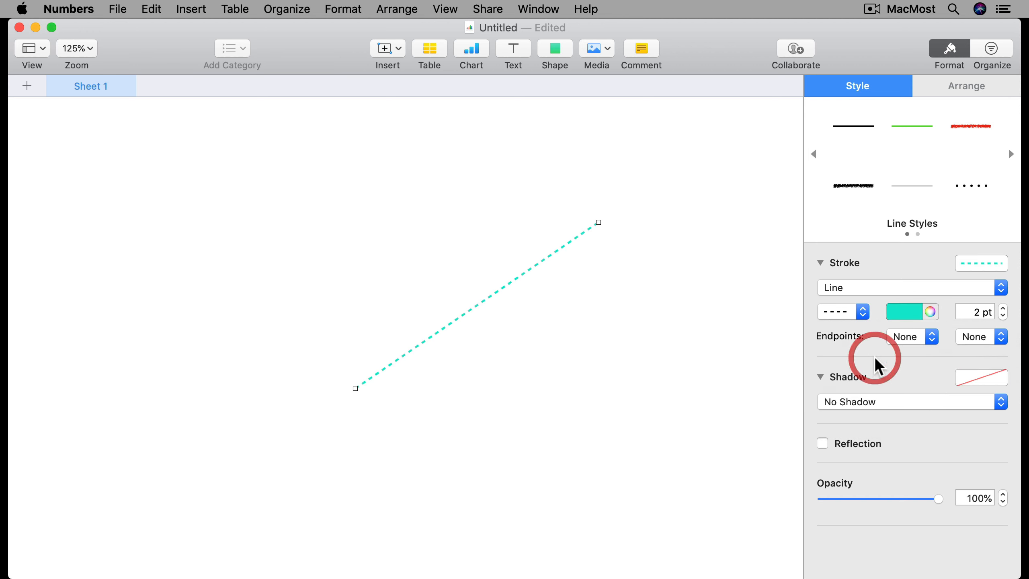
- Set the dashed line's thickness to 6 pt
left_click(1004, 308)
left_click(1003, 308)
left_click(1003, 307)
left_click(1003, 308)
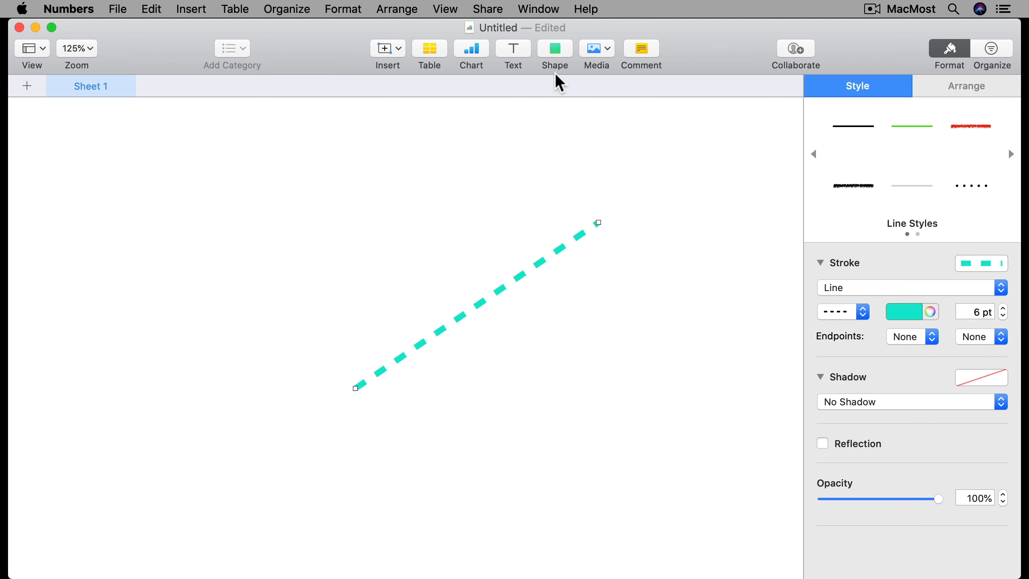
- Insert a line with an arrowhead, and choose a starting endpoint style for the teal dashed line
left_click(552, 57)
left_click(620, 129)
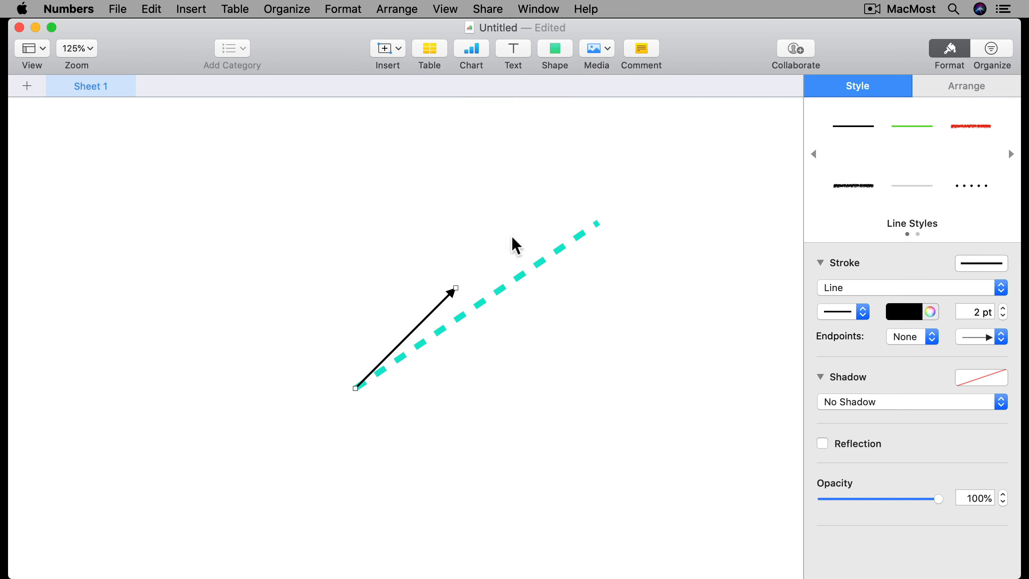
left_click(560, 251)
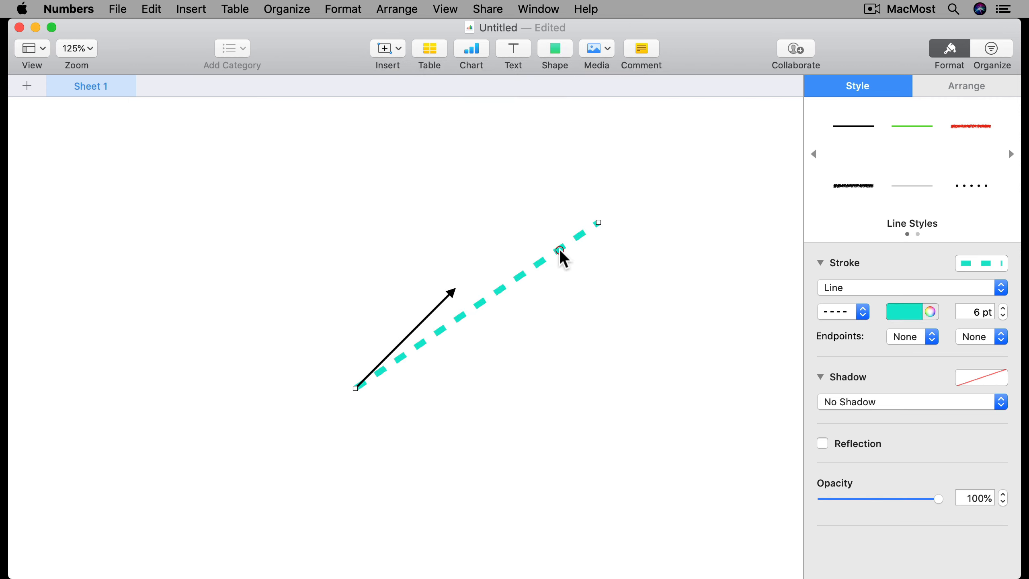
left_click(889, 336)
left_click(902, 356)
- Delete the arrow and the teal dashed line together
left_click_drag(346, 226, 532, 359)
key("Delete")
- Insert a curved connection line and stretch its upper end farther up and to the right
left_click(551, 46)
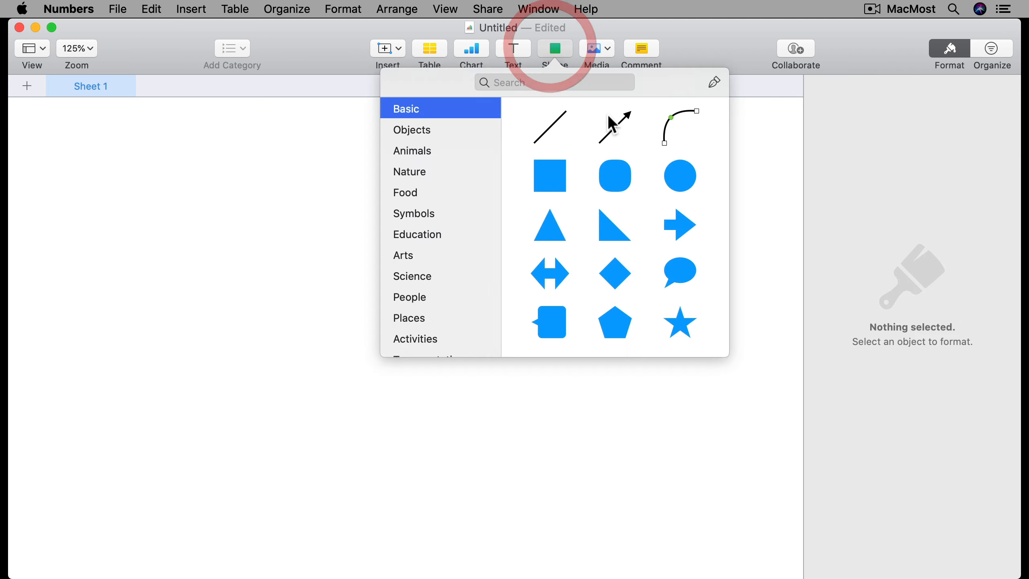
left_click(668, 124)
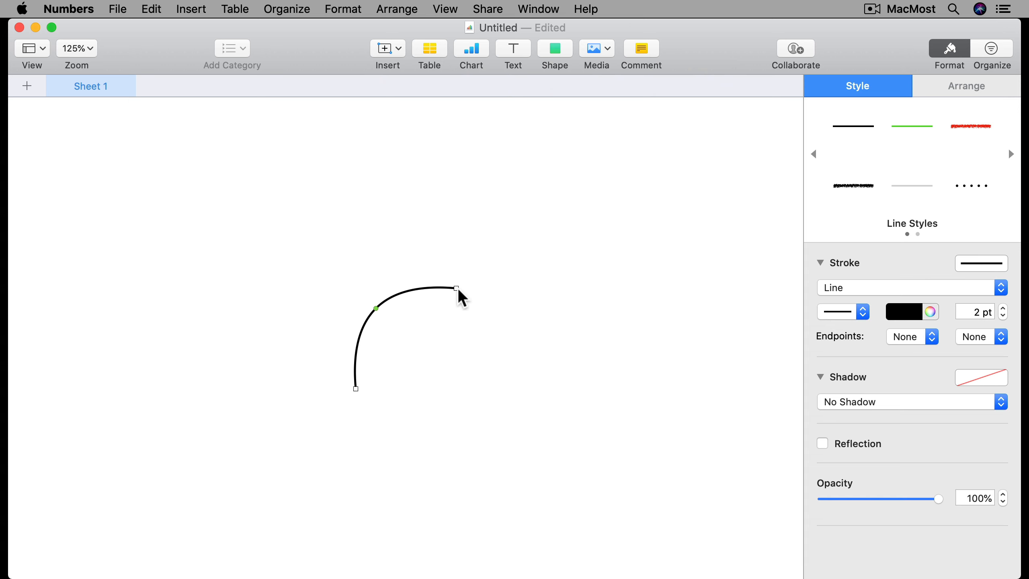
left_click_drag(457, 286, 491, 235)
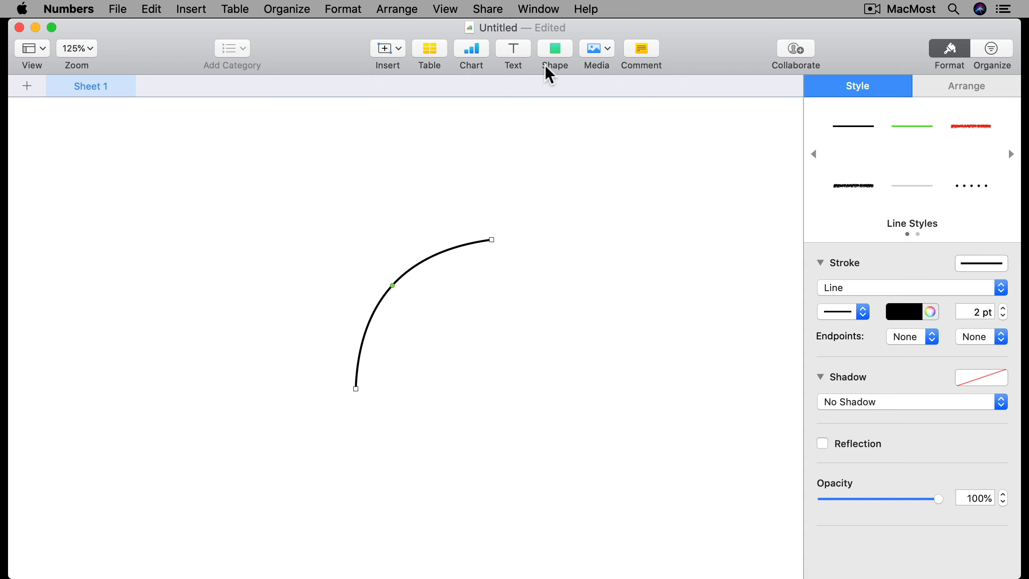
- Insert two basic squares, placing one beyond the curve's upper end and the other below and left of its lower end
left_click(550, 59)
left_click(559, 178)
left_click_drag(434, 336, 602, 234)
left_click(557, 52)
left_click(550, 175)
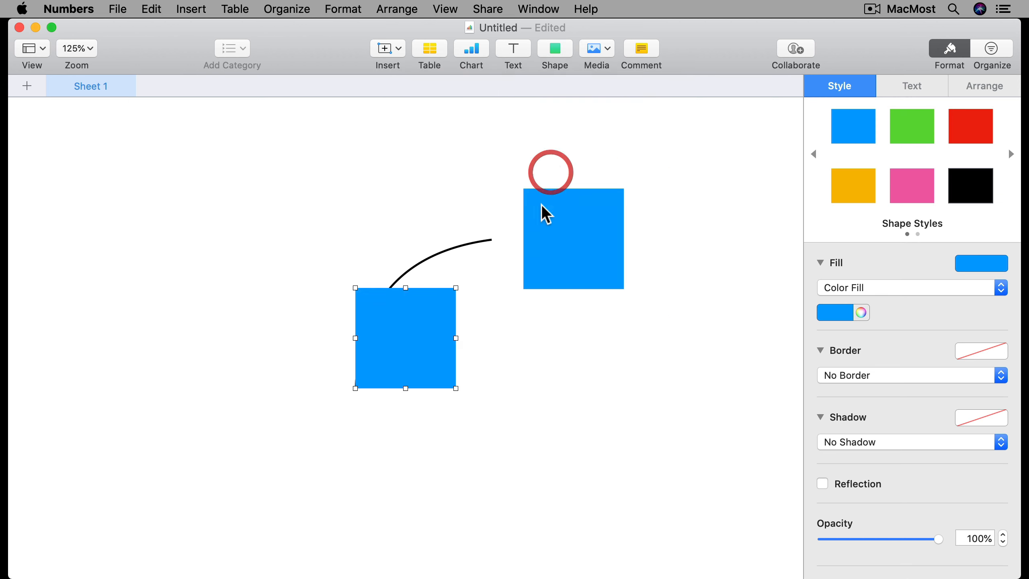
mouse_move(411, 323)
left_mouse_down()
mouse_move(304, 375)
mouse_move(300, 347)
mouse_move(277, 342)
mouse_move(294, 343)
left_mouse_up()
- Connect the curved line's ends to the two squares, and move the upper square up and to the left
left_click(363, 326)
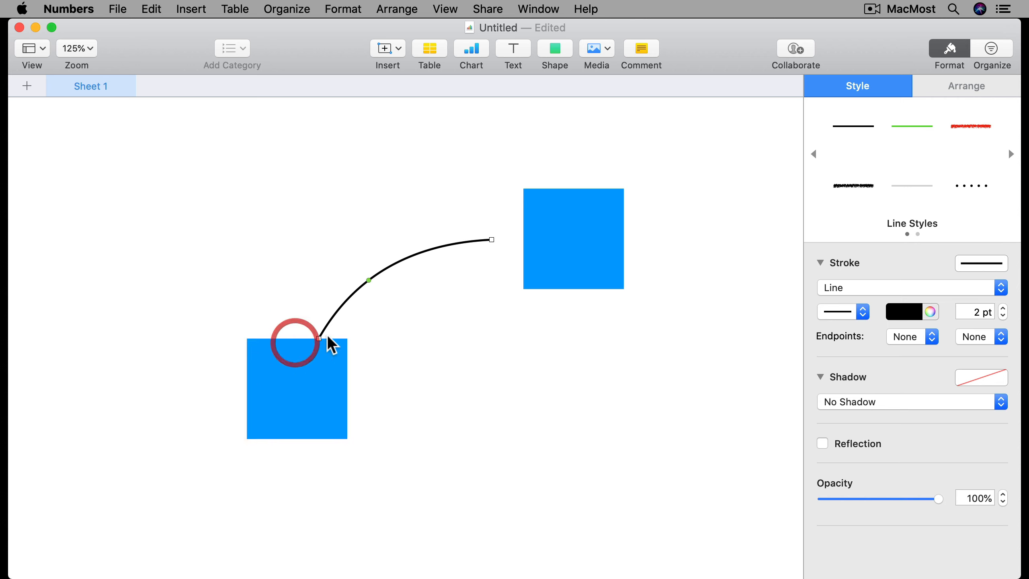
left_click_drag(490, 239, 458, 195)
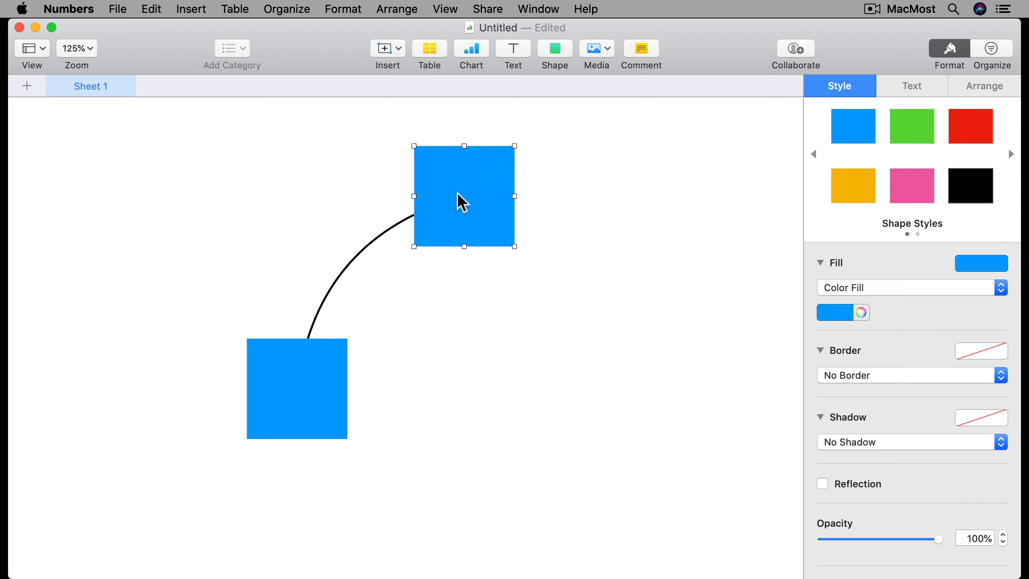
left_click(396, 224)
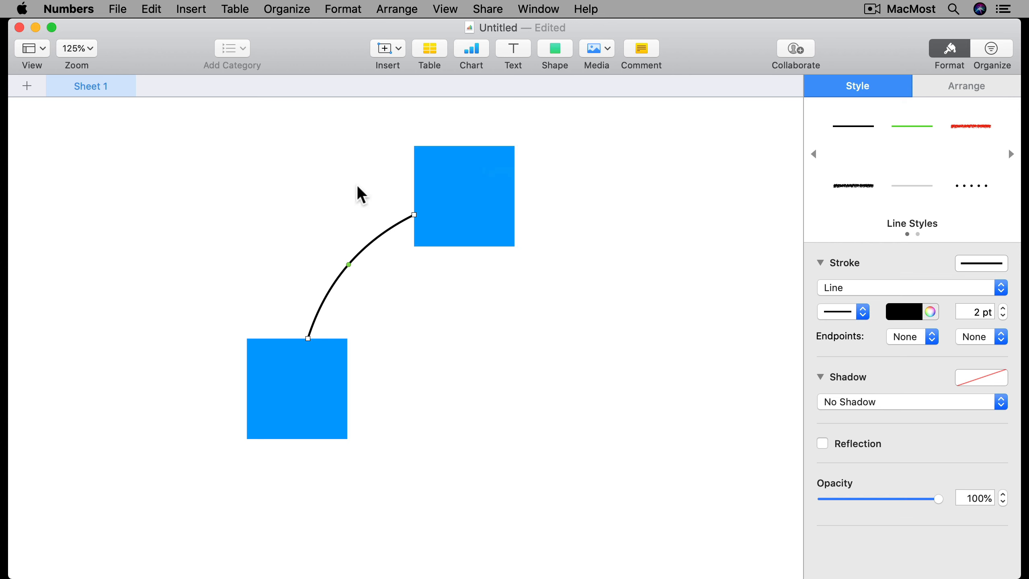
- Add the label "Text" inside the upper square
double_click(465, 192)
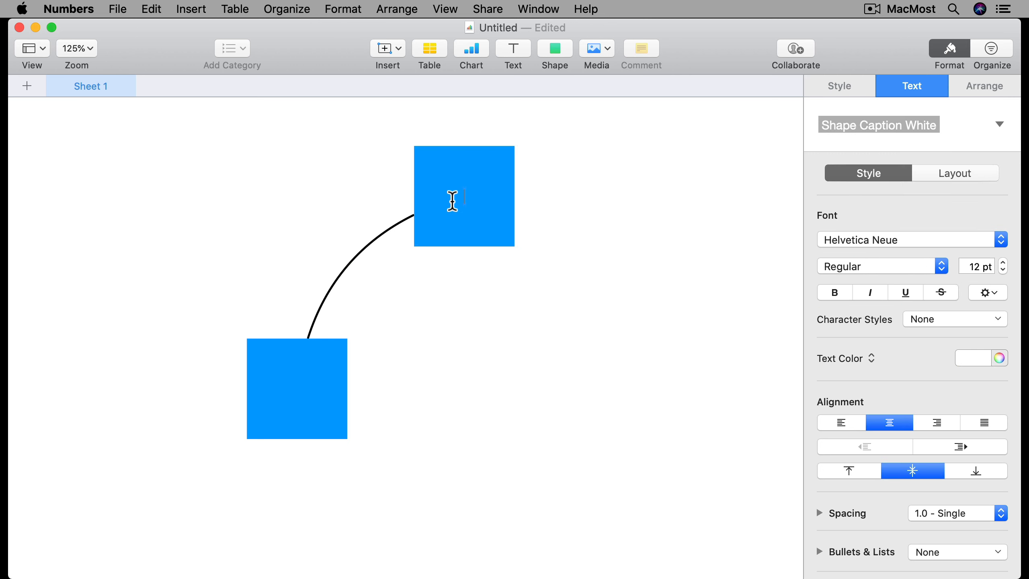
type("Text")
left_click(560, 225)
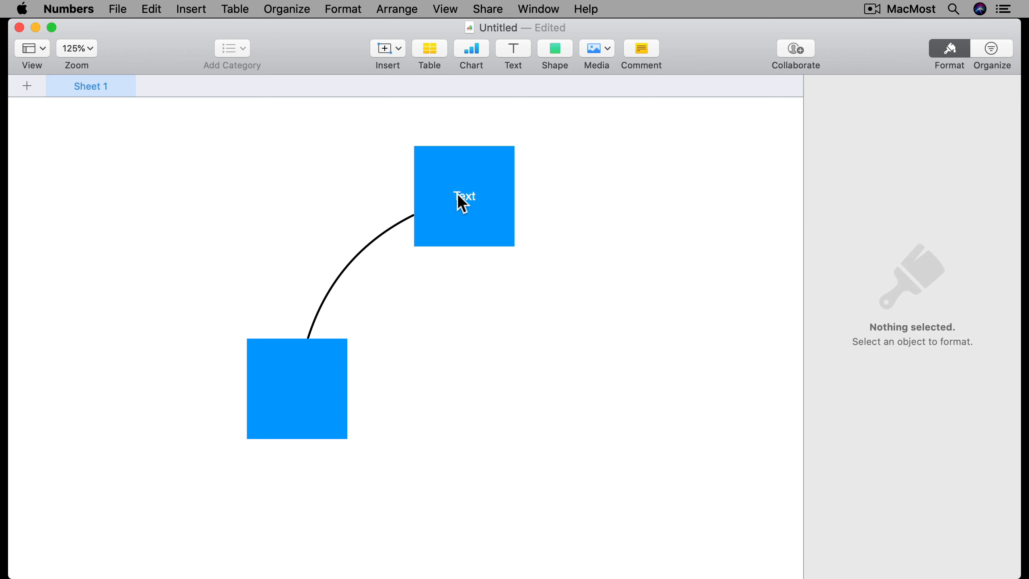
- Replace the curved connector with a new angled connection line
left_click(351, 263)
key("Delete")
left_click(192, 8)
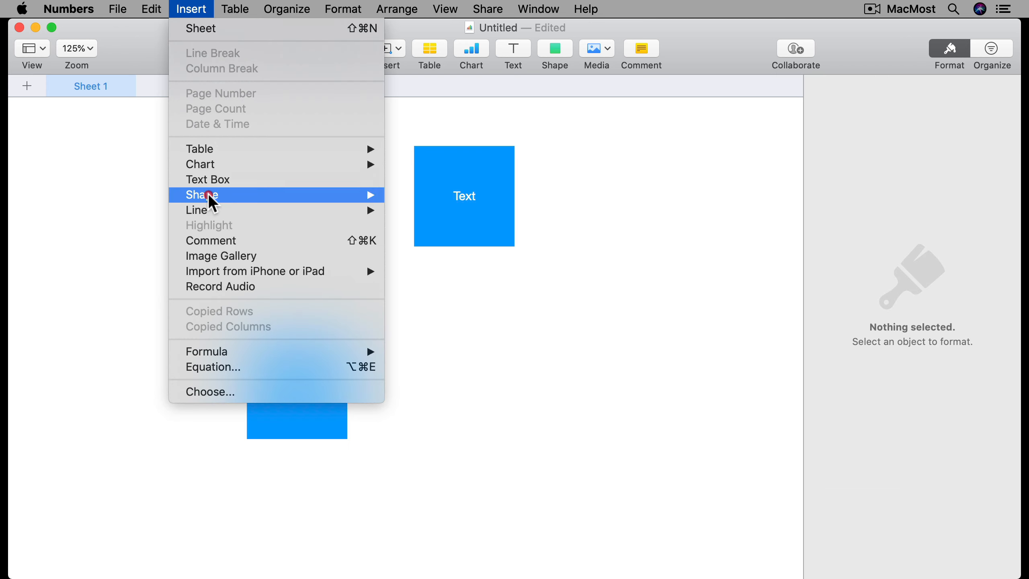
mouse_move(205, 210)
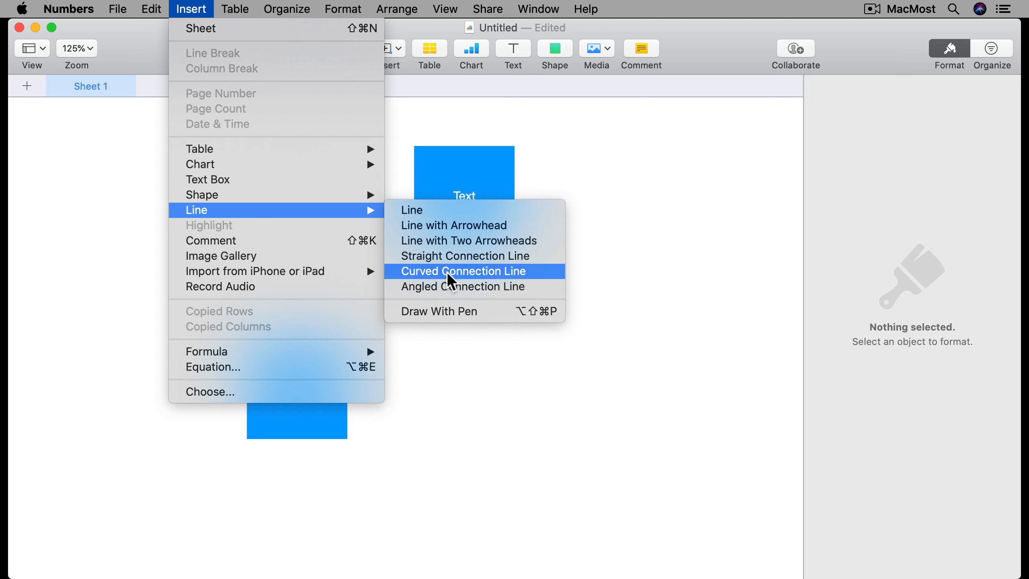
left_click(446, 287)
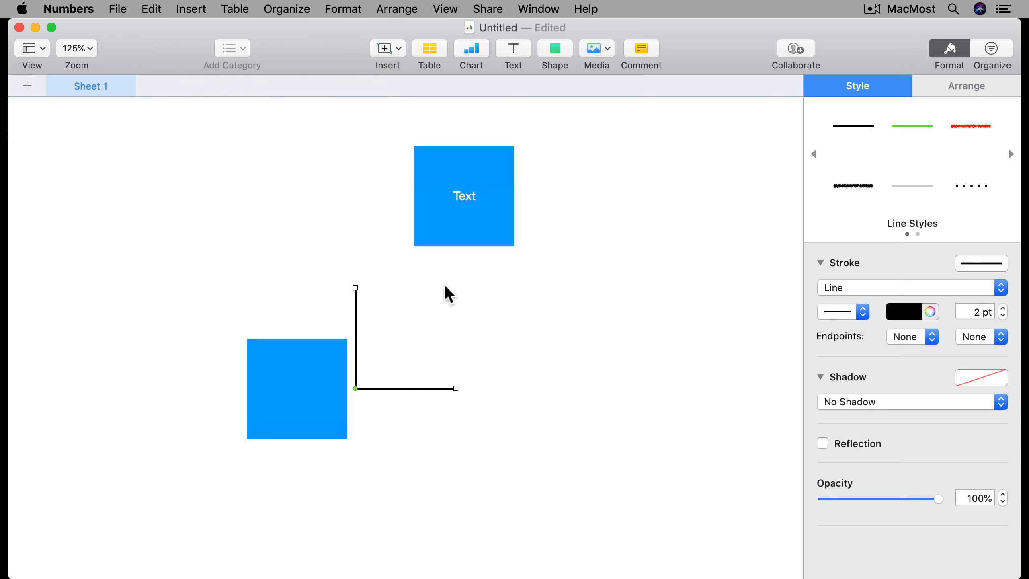
- Attach the angled line's ends to the upper and lower squares, and move the lower square down and to the left
left_click_drag(355, 287, 448, 260)
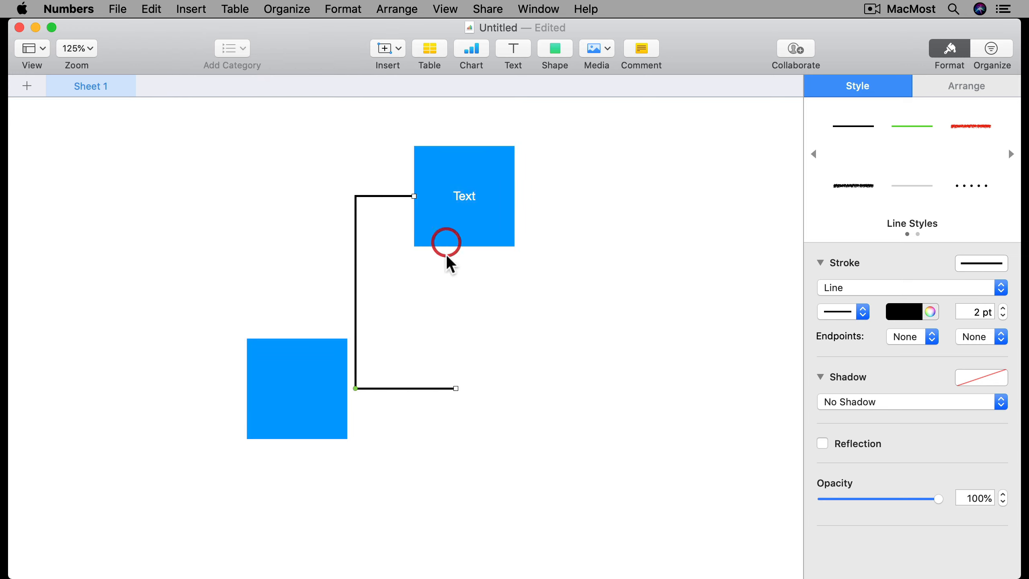
left_click_drag(454, 387, 300, 341)
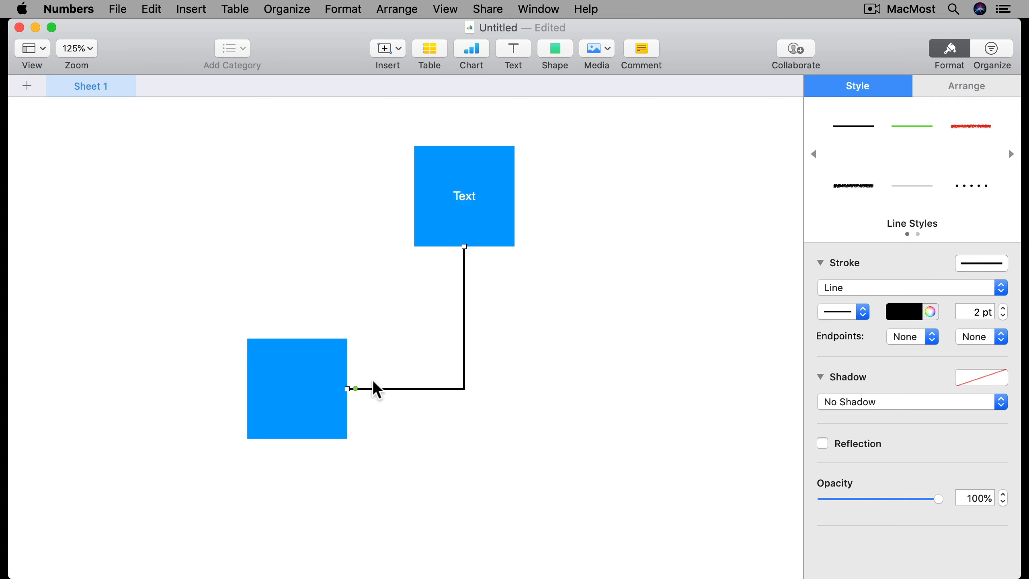
left_click_drag(308, 375, 243, 474)
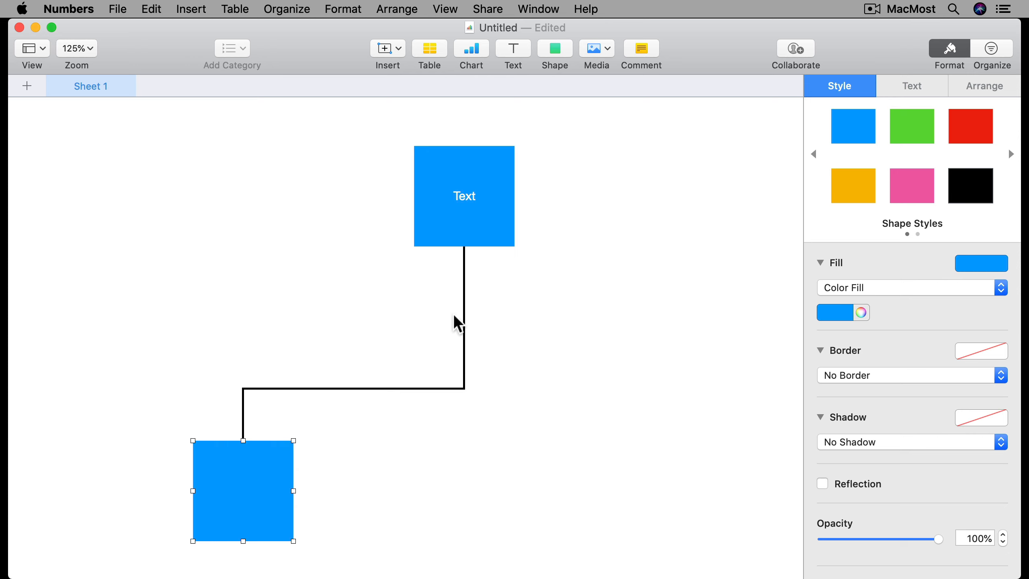
- Delete both squares and their angled connector from the sheet
left_click_drag(203, 194, 522, 493)
key("Delete")
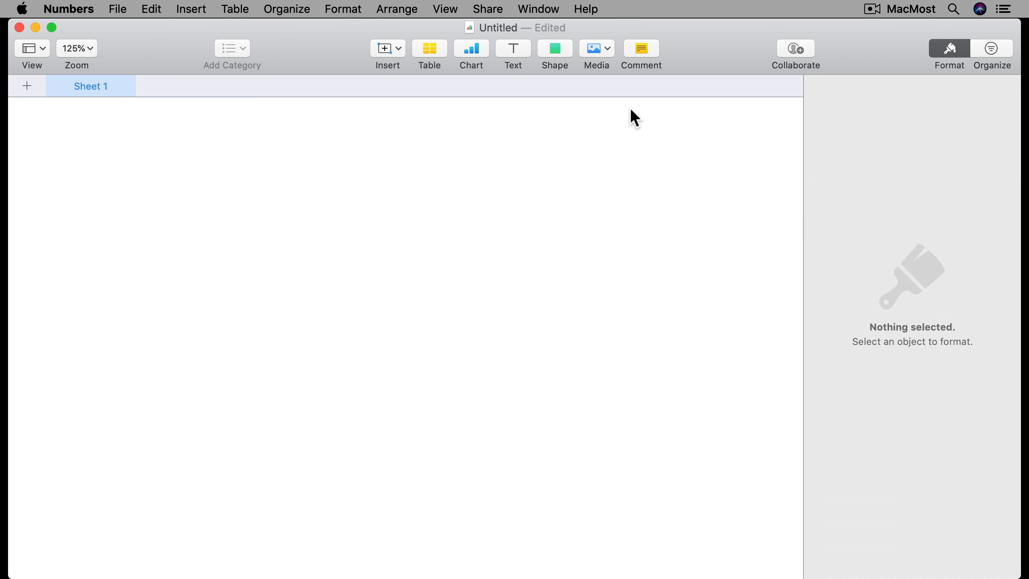
- Draw an open freeform path of seven straight segments across the sheet with the Pen tool, ending inside the outline
left_click(569, 59)
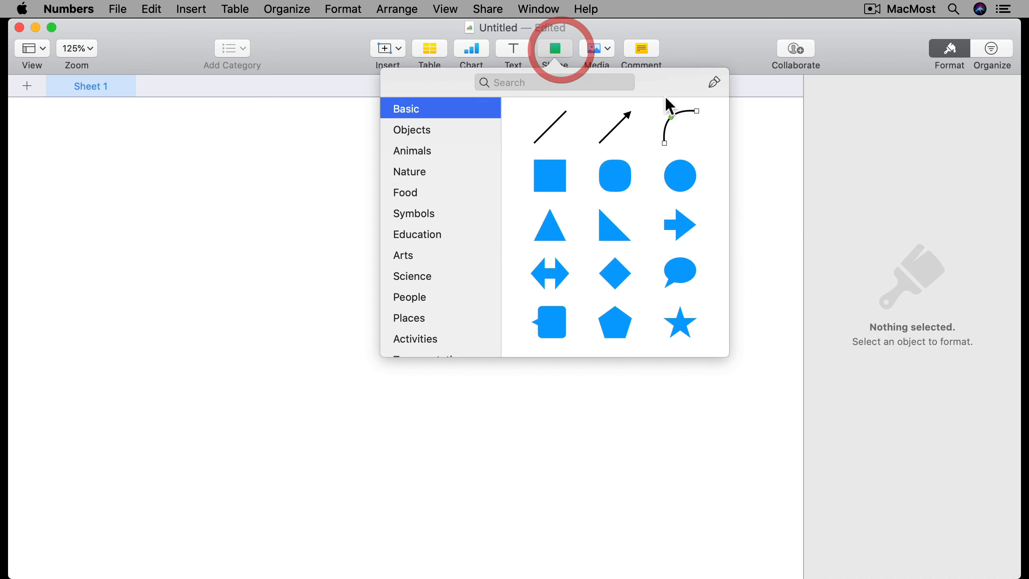
left_click(713, 85)
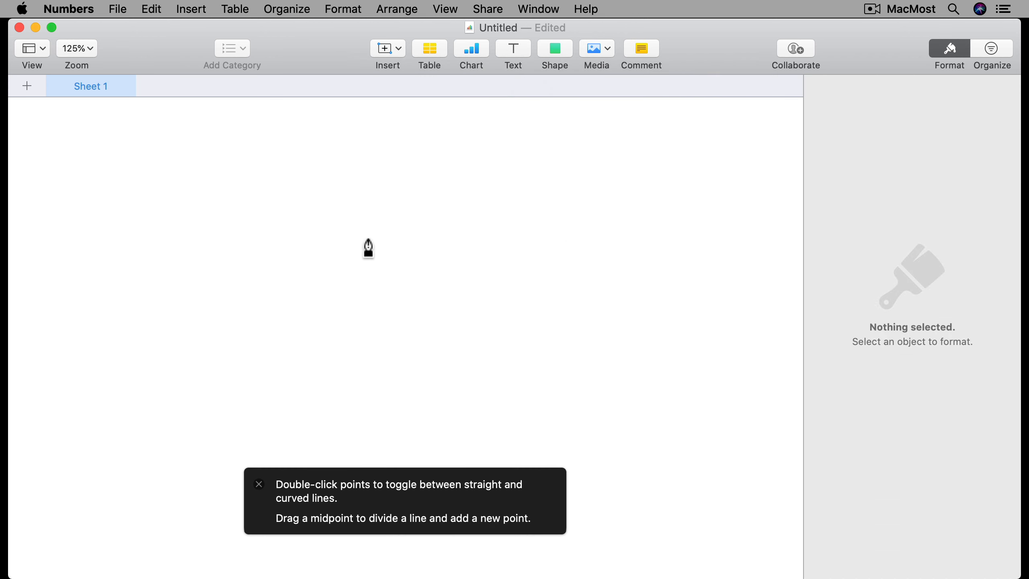
left_click(127, 307)
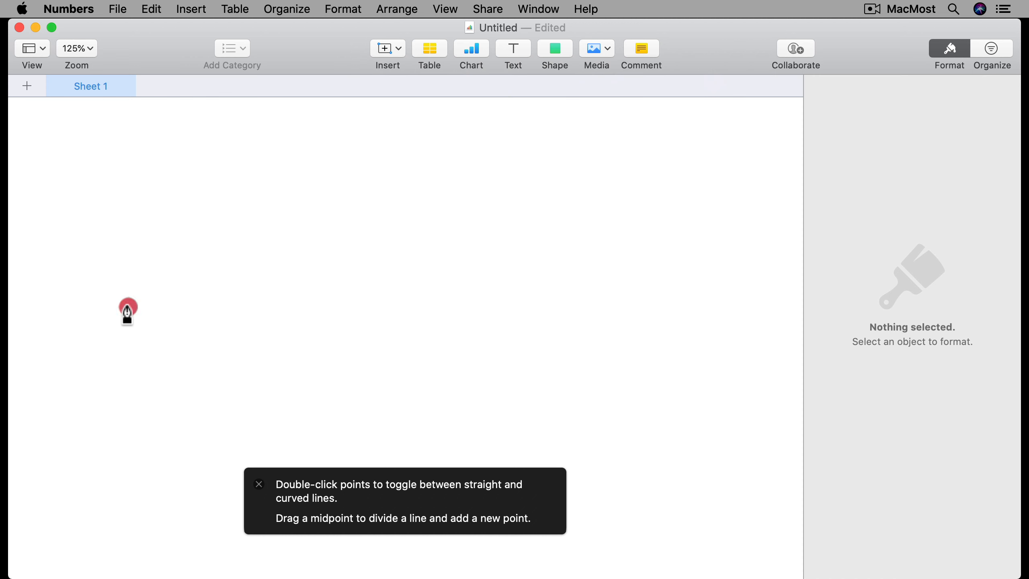
left_click(355, 190)
left_click(581, 259)
left_click(632, 369)
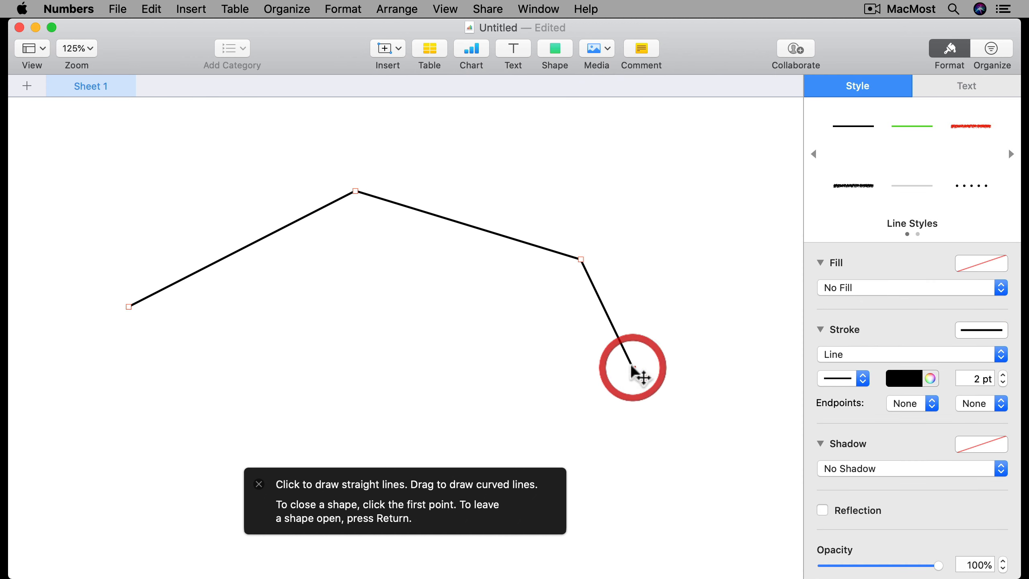
left_click(445, 411)
left_click(224, 420)
left_click(256, 311)
left_click(368, 299)
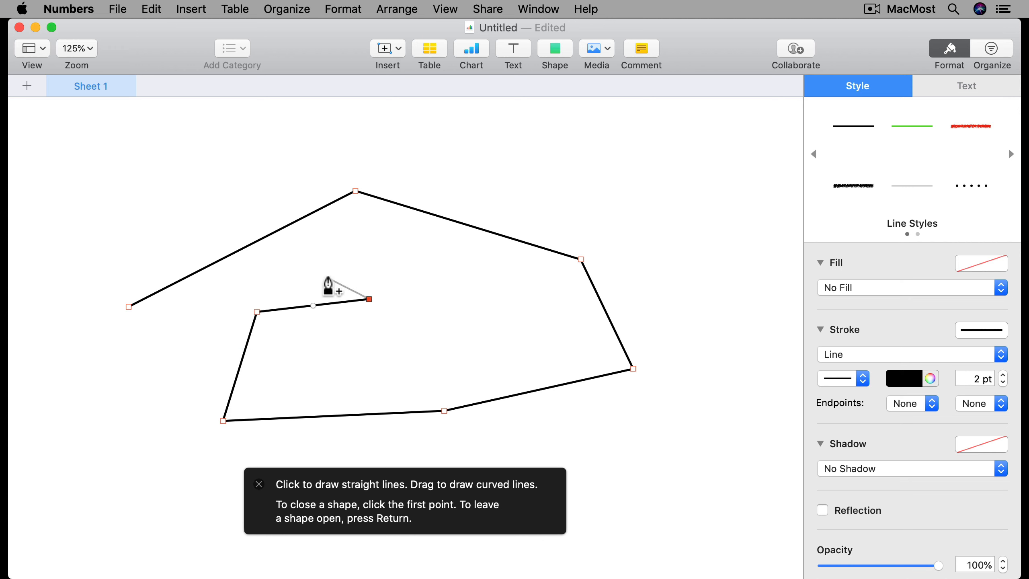
key("Return")
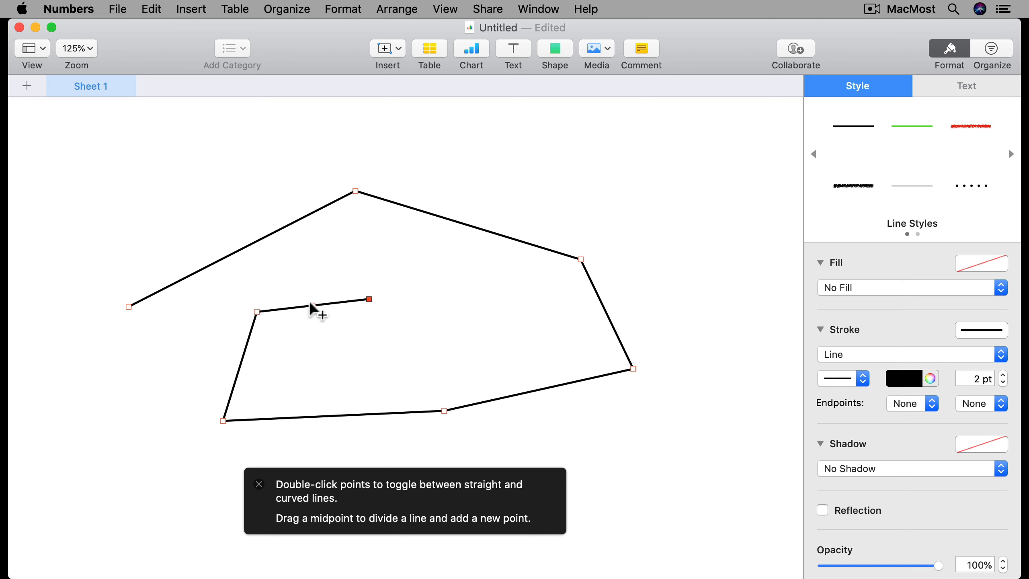